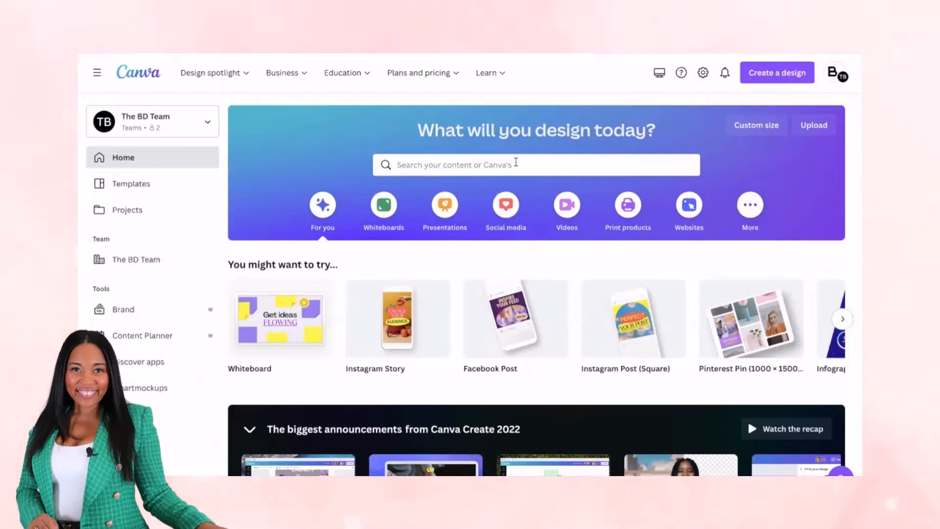
# Search the templates for "ebook" and show all the suggested results
pyautogui.click(516, 164)
pyautogui.write('ebook')
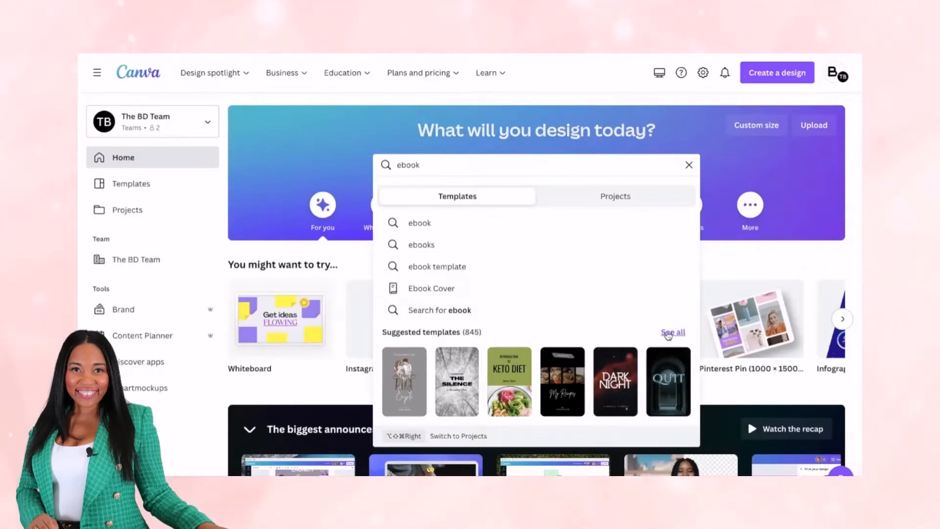
pyautogui.click(673, 332)
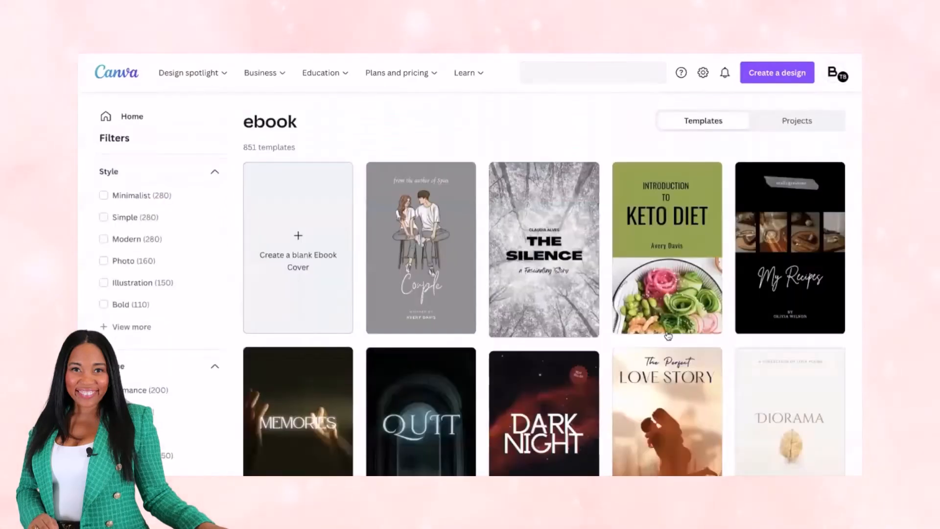
# Browse the ebook cover templates and open the pink "Women and All Their Problems" design for editing
pyautogui.scroll(-15, 414, 331)
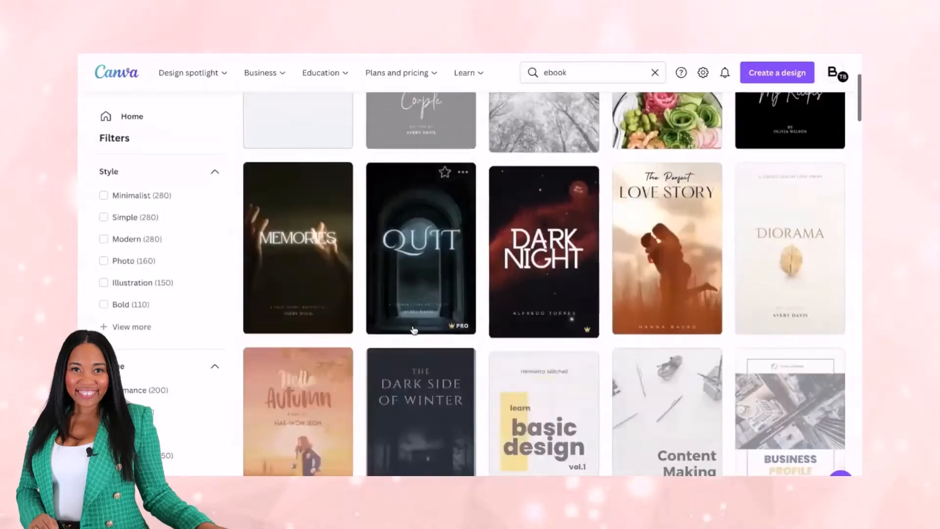
pyautogui.scroll(-10, 414, 331)
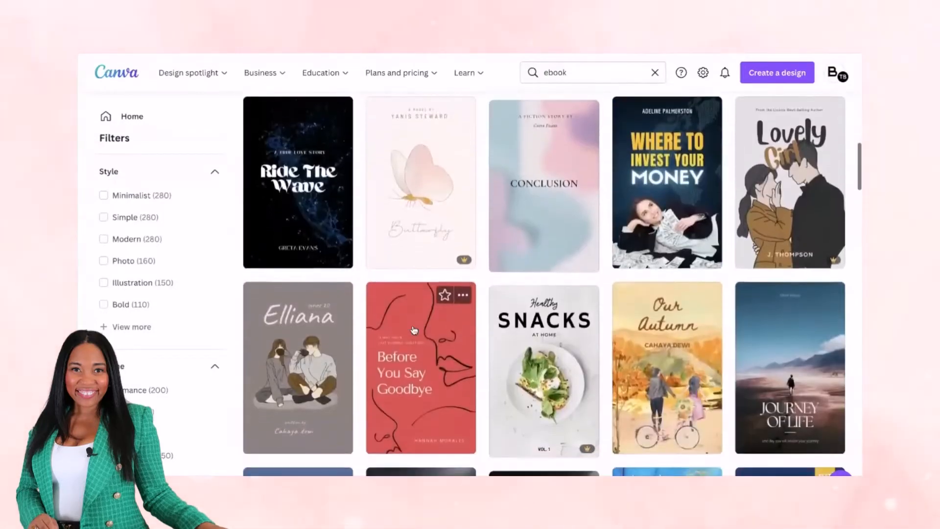
pyautogui.scroll(-20, 413, 321)
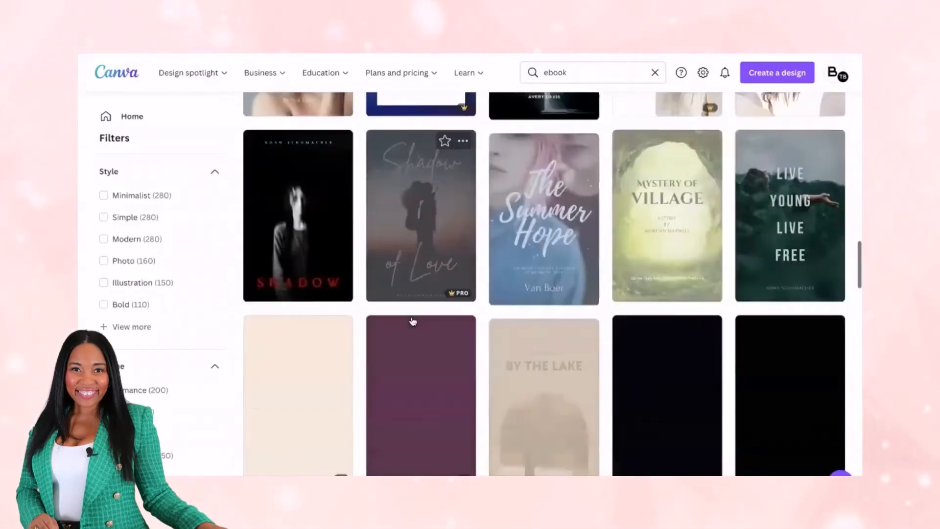
pyautogui.scroll(-20, 413, 321)
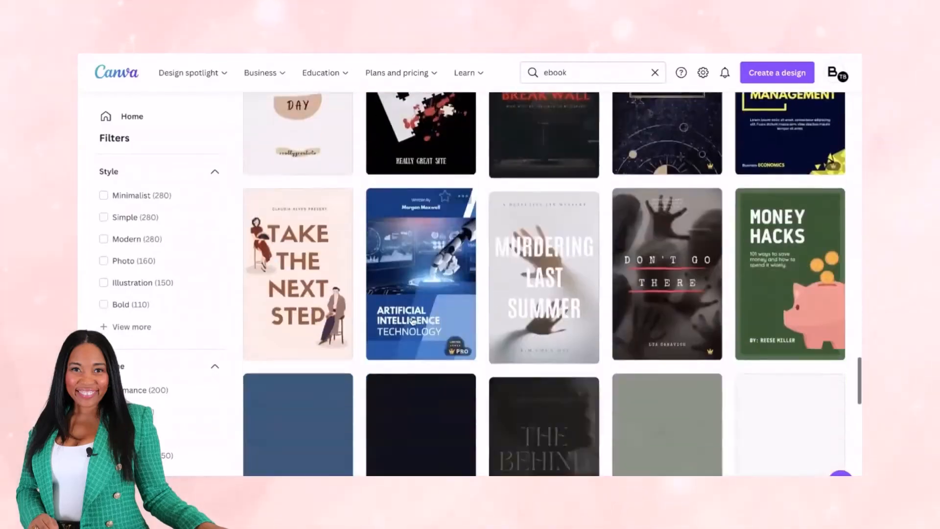
pyautogui.scroll(-20, 413, 321)
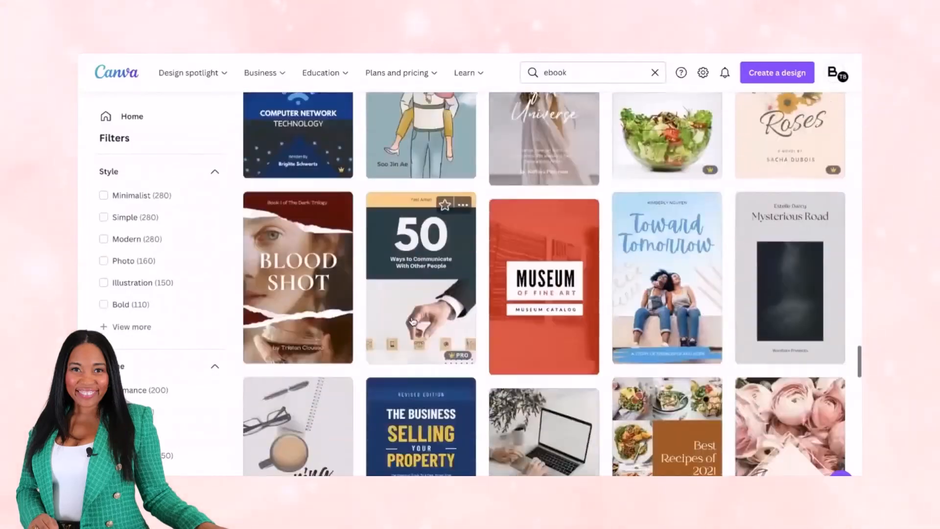
pyautogui.scroll(-5, 413, 321)
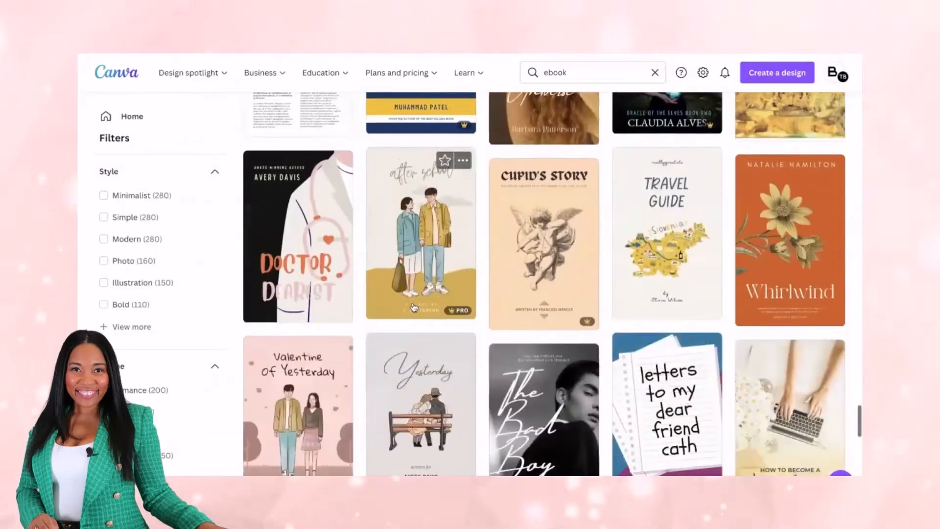
pyautogui.scroll(5, 413, 306)
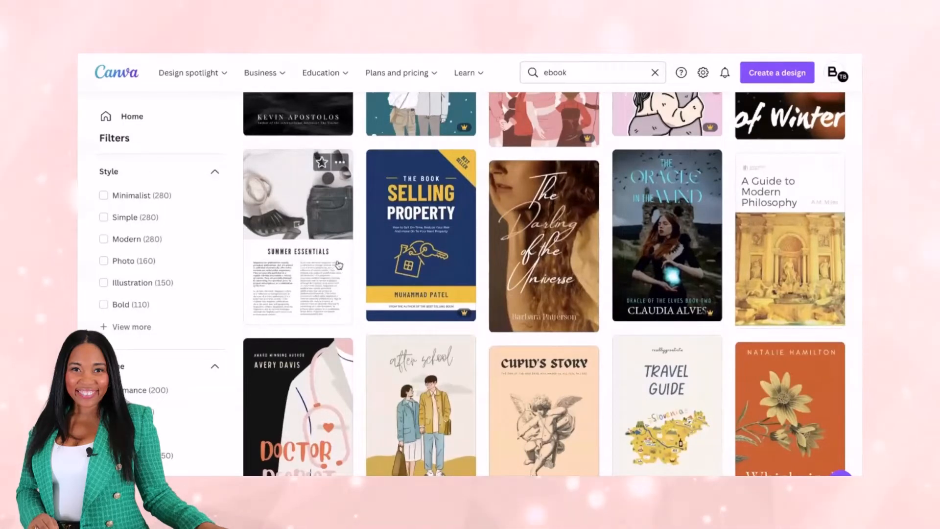
pyautogui.scroll(-15, 399, 273)
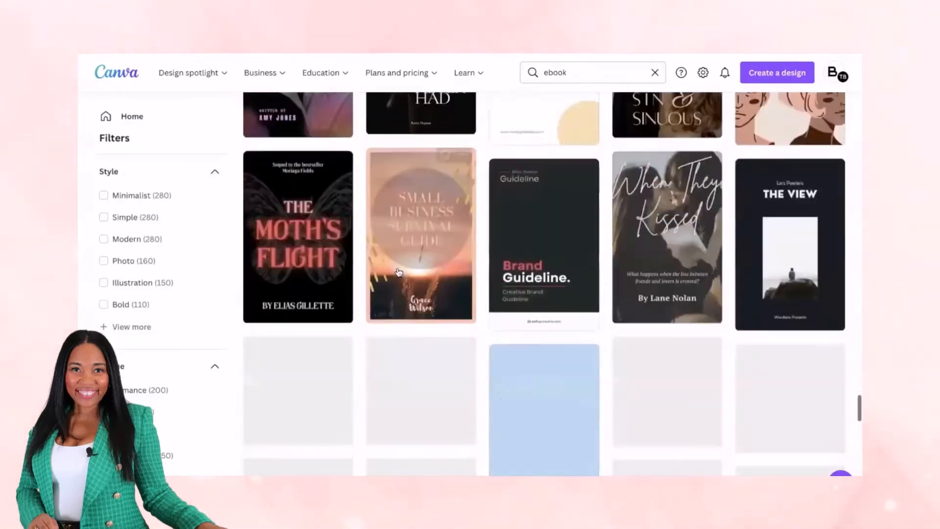
pyautogui.scroll(-15, 399, 272)
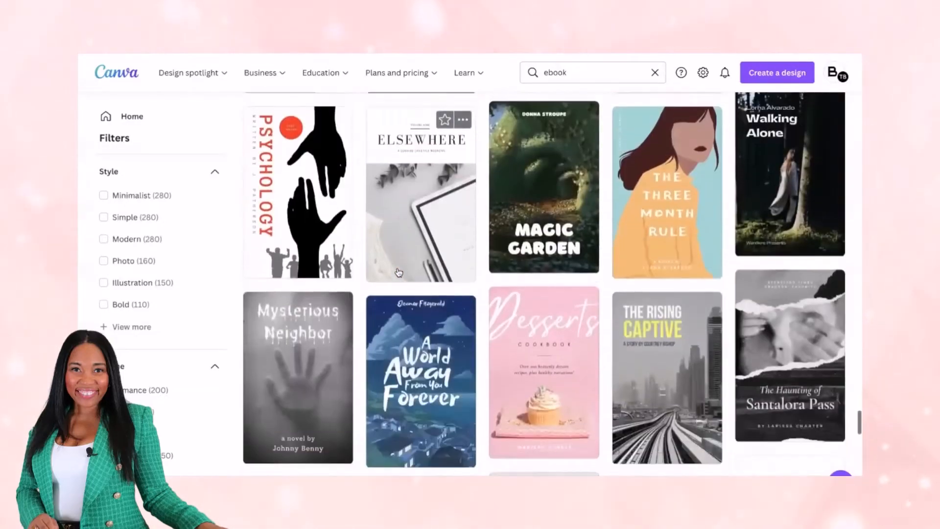
pyautogui.scroll(-15, 399, 272)
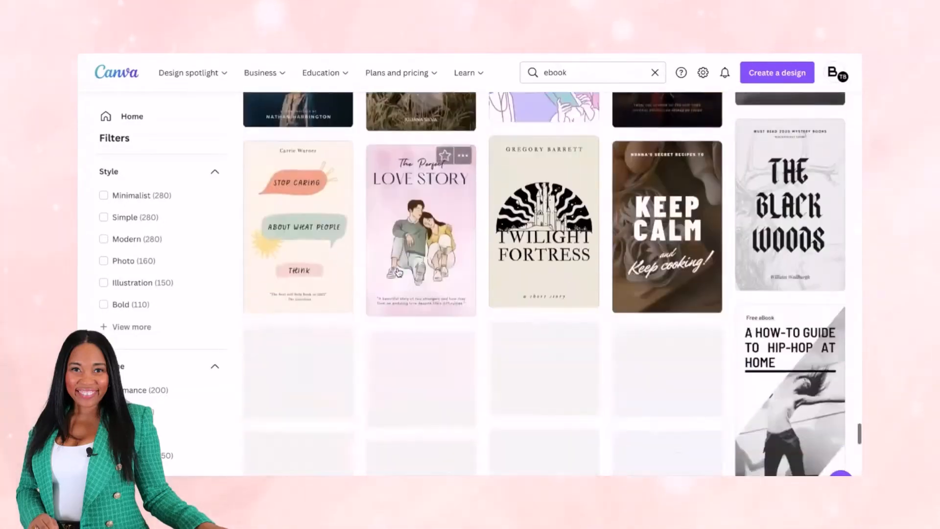
pyautogui.scroll(-15, 399, 272)
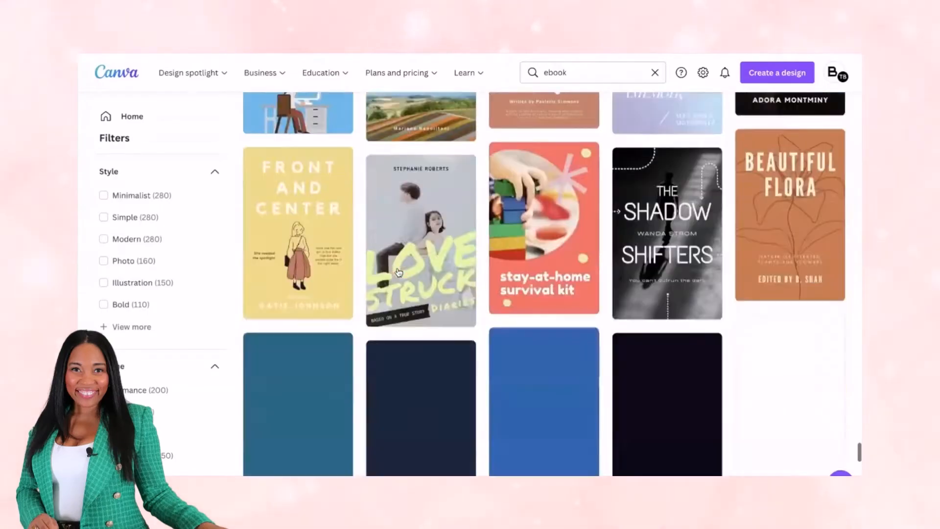
pyautogui.scroll(-15, 399, 272)
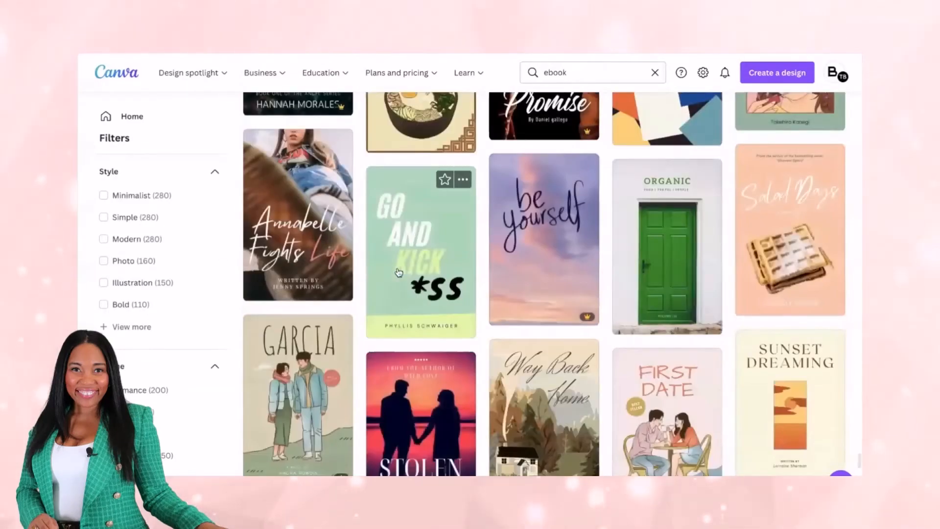
pyautogui.scroll(-15, 399, 272)
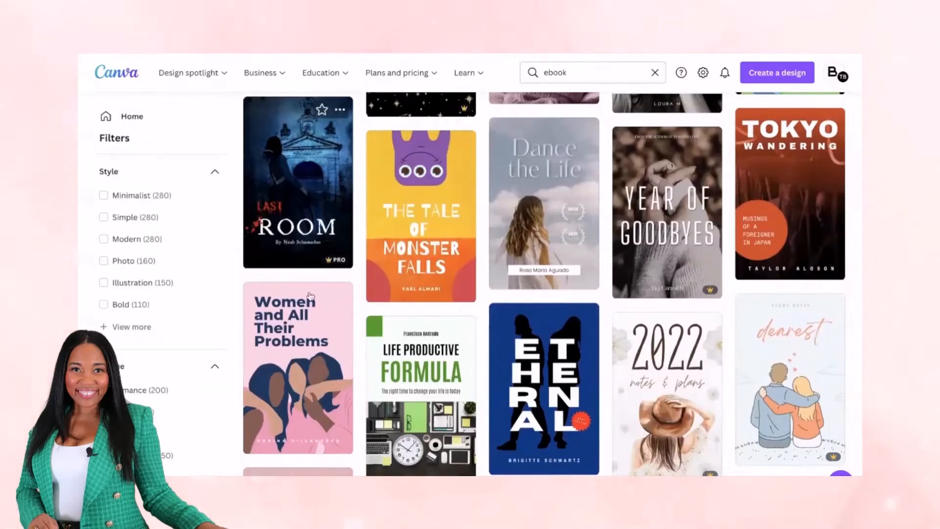
pyautogui.click(331, 336)
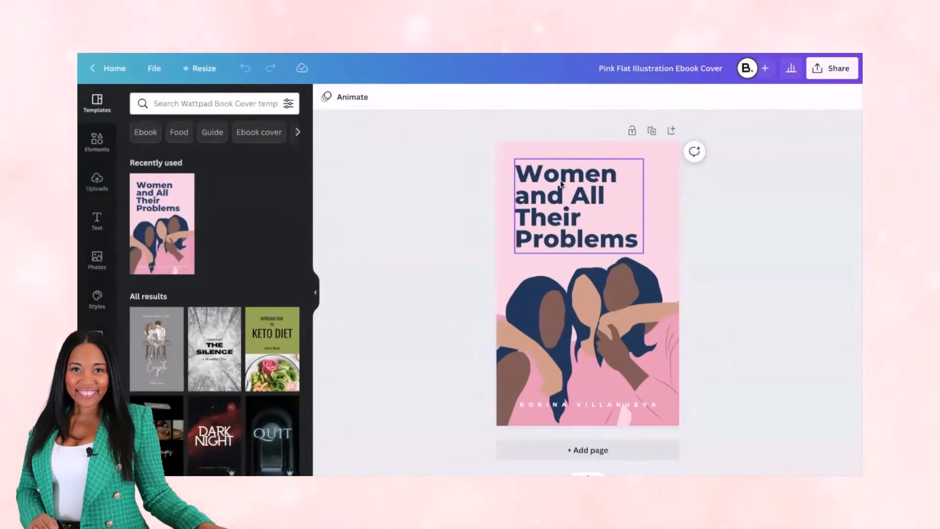
# Change the font of the whole cover title "Women and All Their Problems" to Antonio Bold
pyautogui.doubleClick(607, 222)
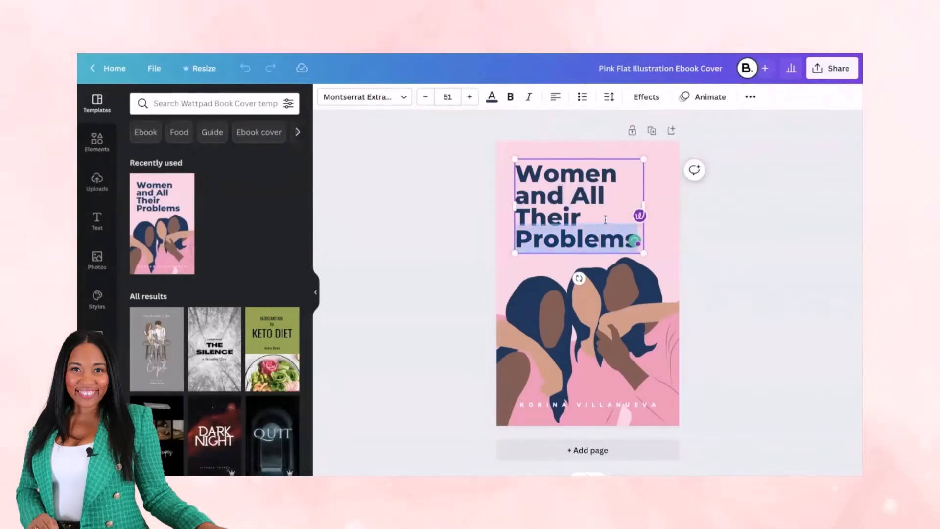
pyautogui.tripleClick(605, 220)
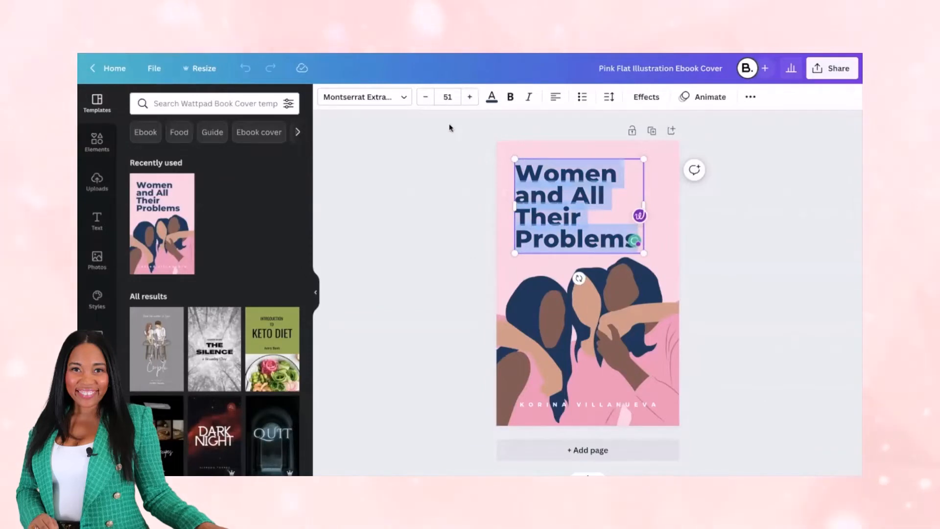
pyautogui.click(394, 96)
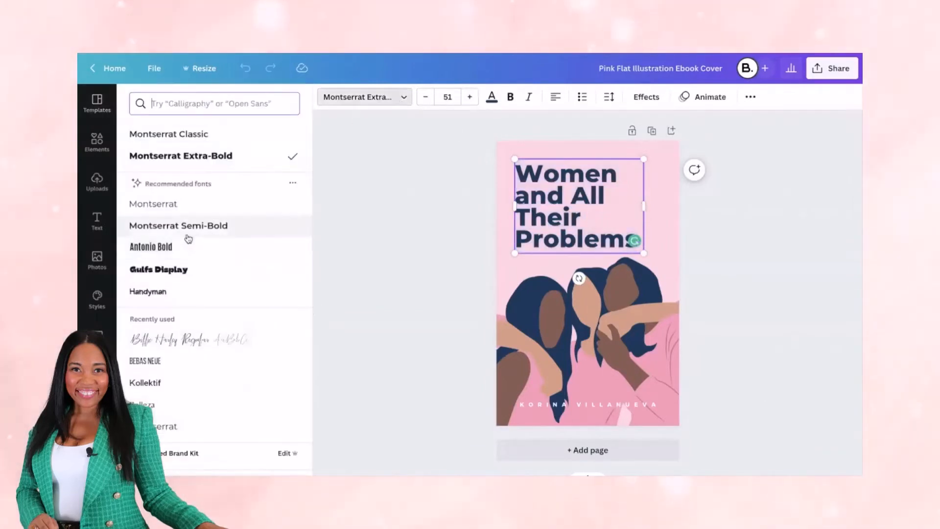
pyautogui.click(188, 246)
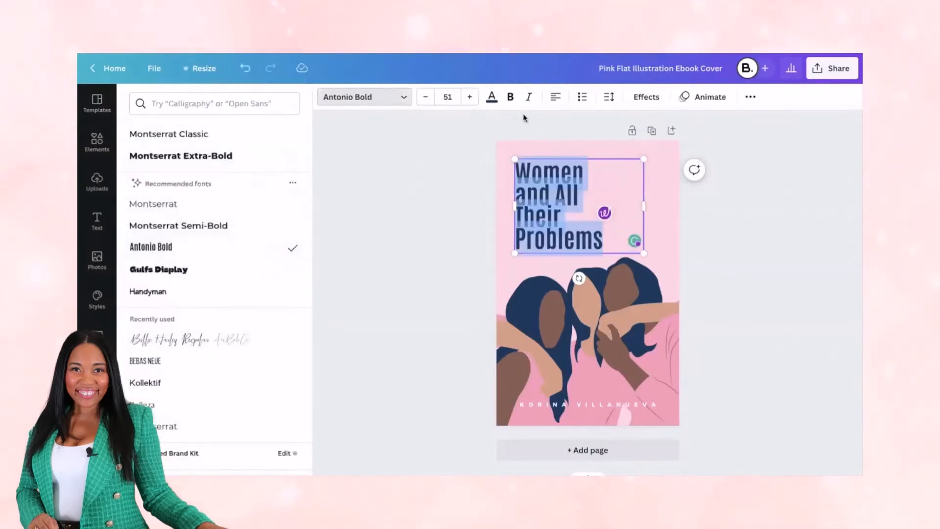
# Recolor the cover title with the coral swatch of the NEW BD TEAM PALETTE
pyautogui.click(492, 98)
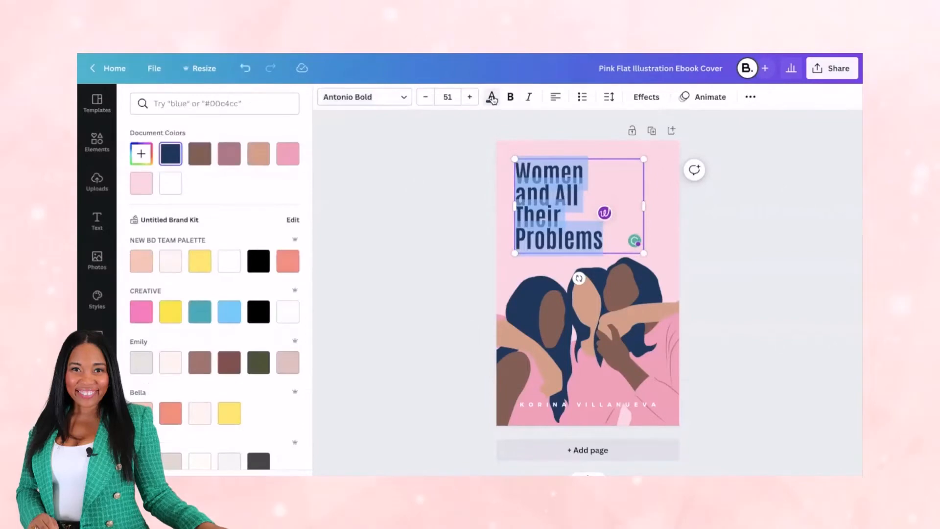
pyautogui.click(287, 261)
pyautogui.click(532, 157)
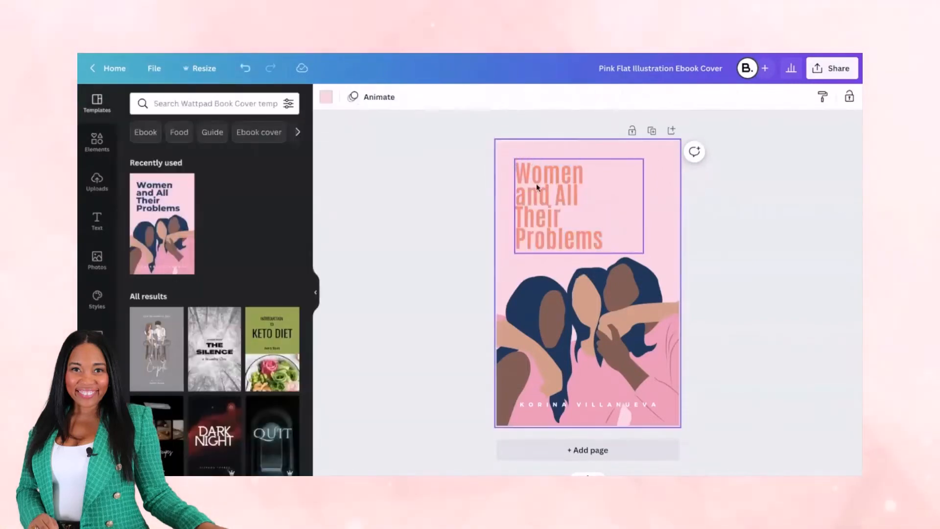
pyautogui.doubleClick(533, 174)
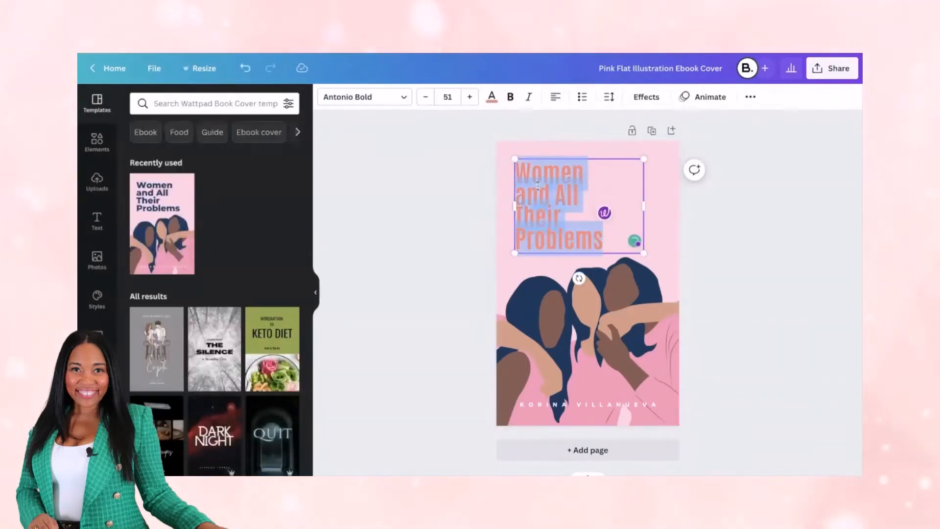
# Set the cover's background to the very pale pink of the NEW BD TEAM PALETTE
pyautogui.click(502, 149)
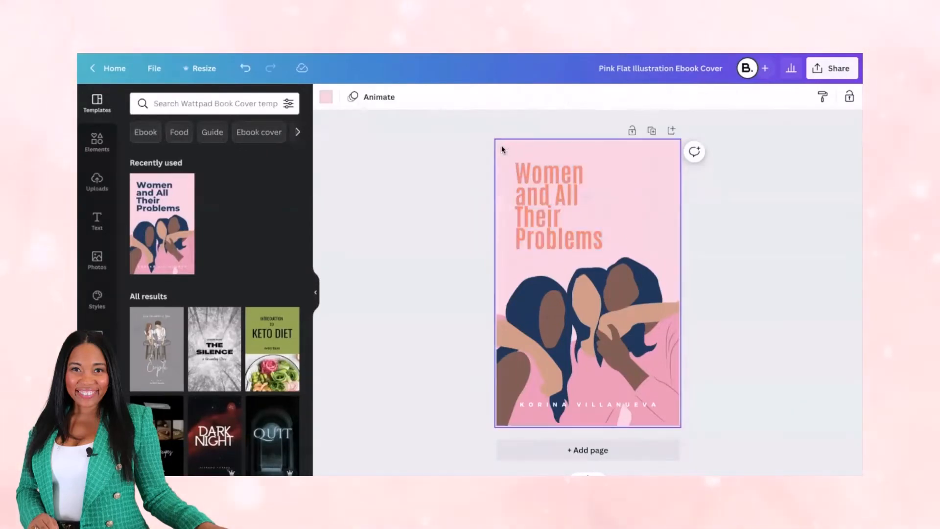
pyautogui.click(326, 97)
pyautogui.click(175, 260)
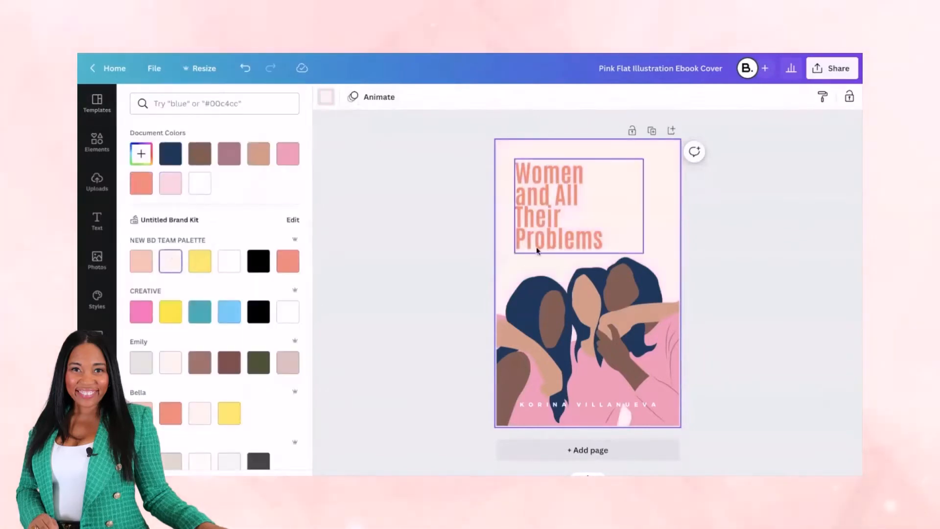
# Recolor the hair in the illustration of the three women black
pyautogui.click(563, 361)
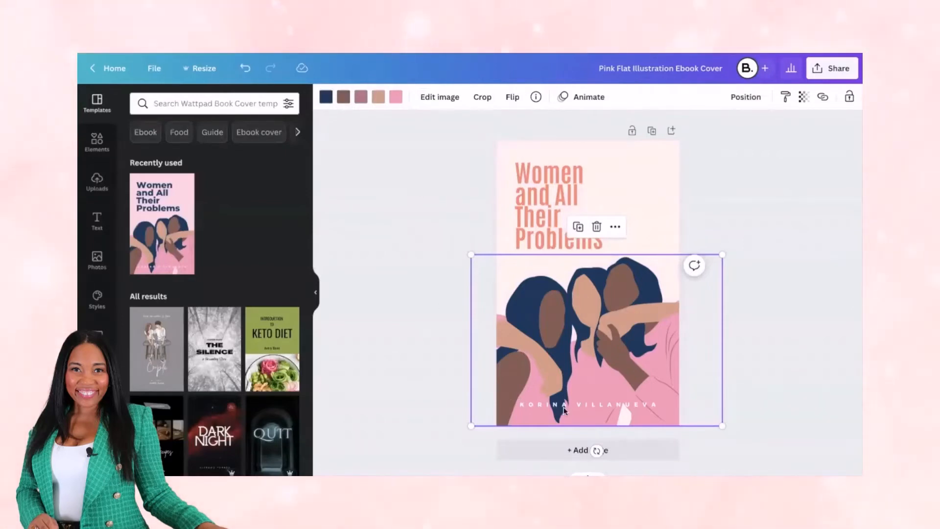
pyautogui.click(326, 96)
pyautogui.click(264, 262)
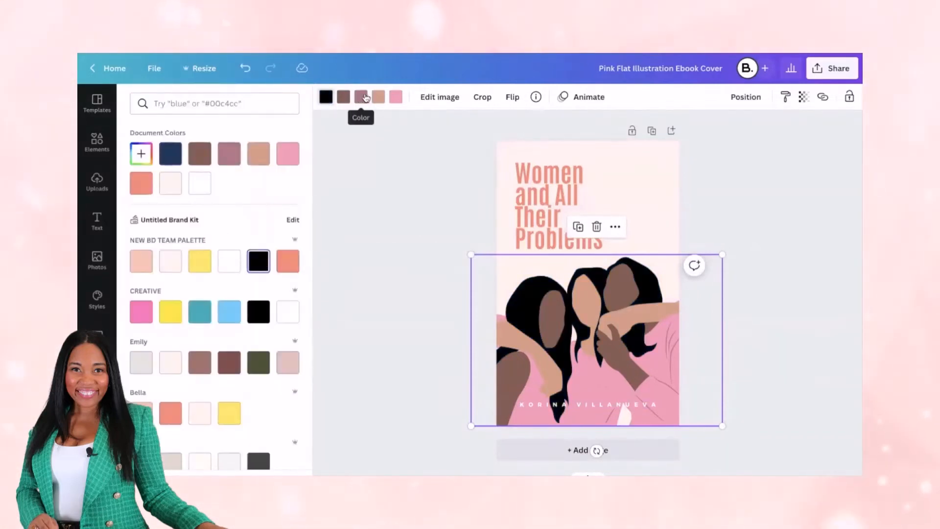
# Recolor the women's pink clothing in the illustration with the light peach of the NEW BD TEAM PALETTE and deselect it
pyautogui.click(396, 96)
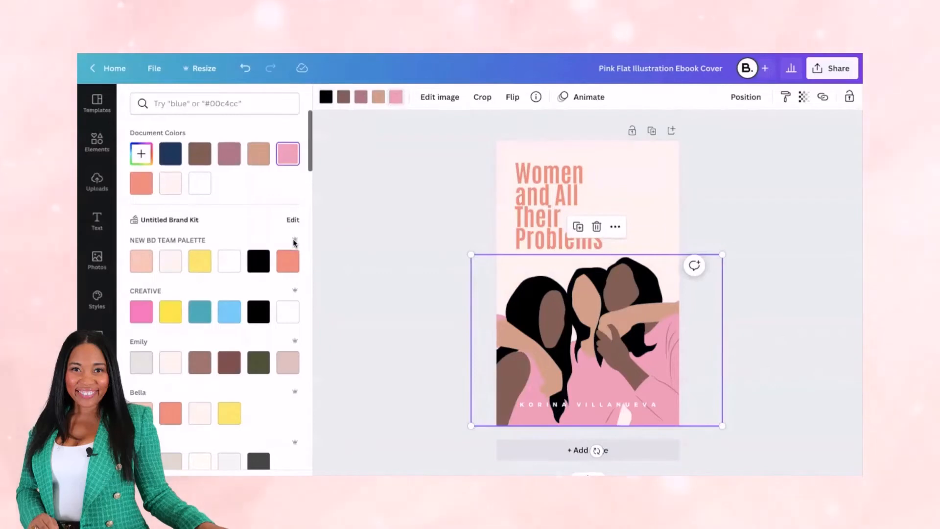
pyautogui.click(148, 266)
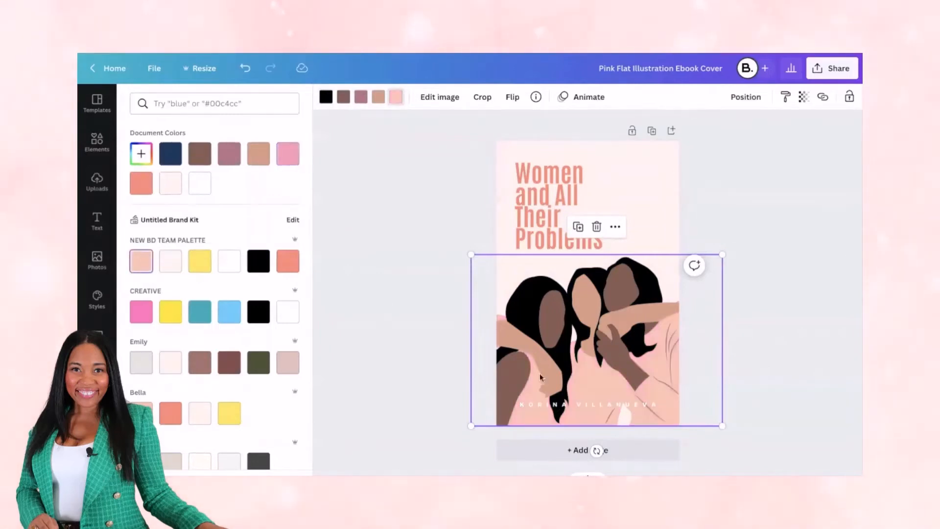
pyautogui.click(377, 172)
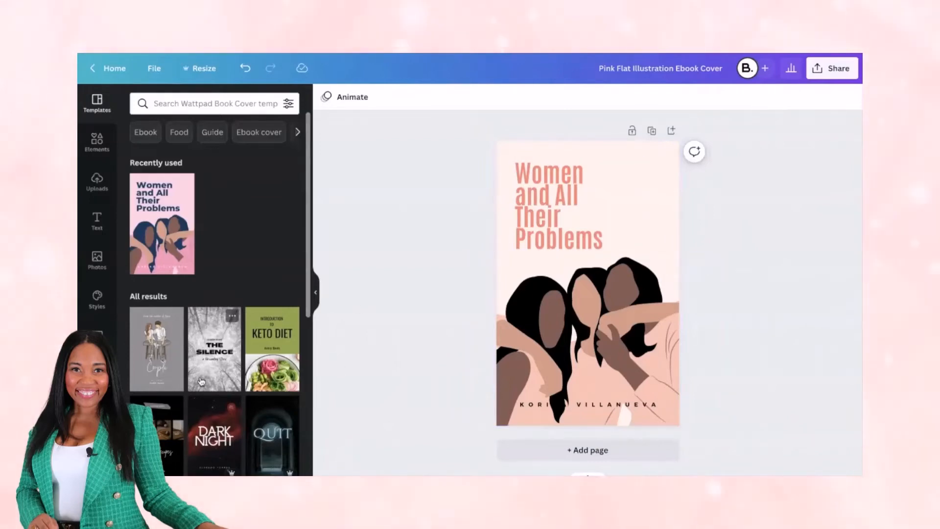
# Look through the other ebook cover templates available in the editor for alternative designs
pyautogui.scroll(-10, 201, 381)
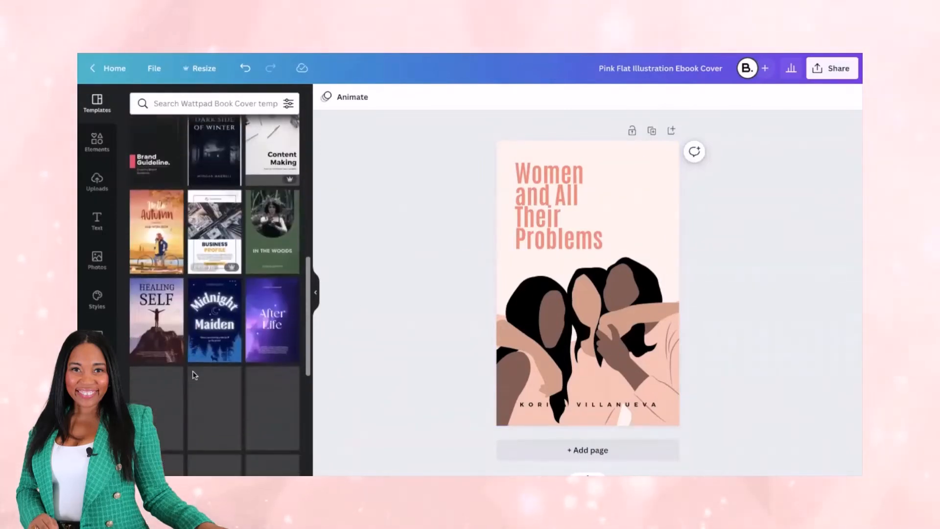
pyautogui.scroll(-10, 194, 376)
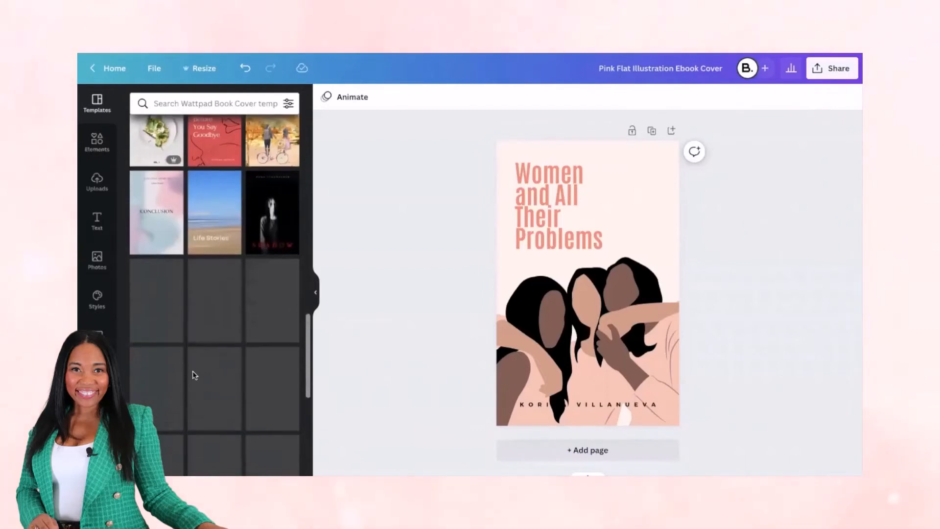
pyautogui.scroll(-10, 194, 374)
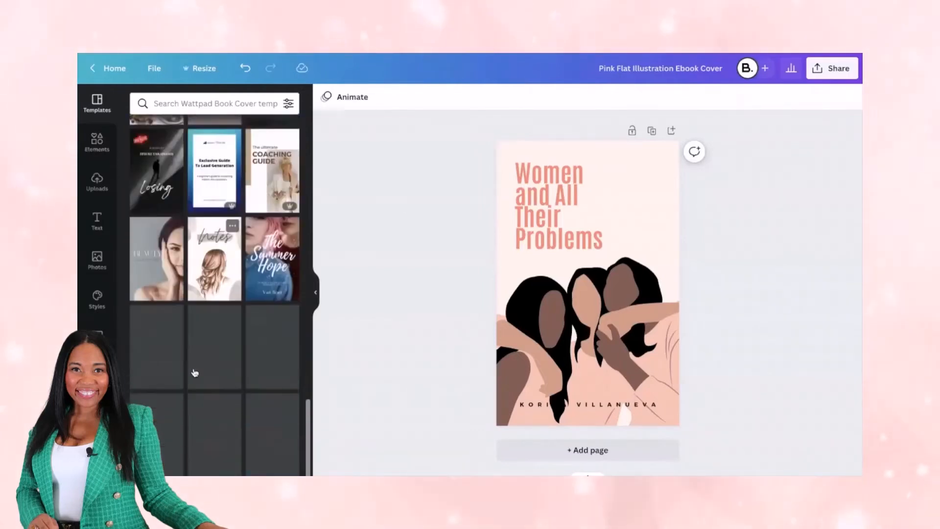
pyautogui.scroll(-3, 194, 373)
pyautogui.scroll(-3, 194, 370)
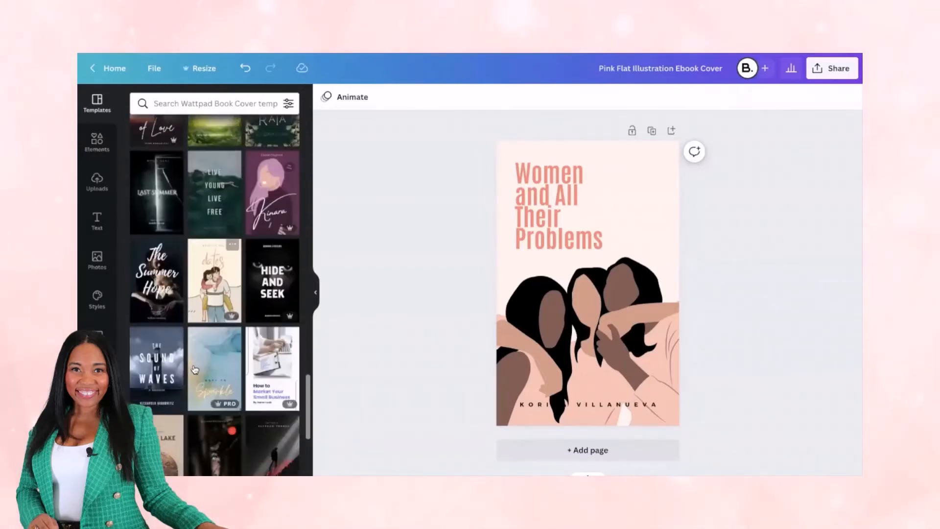
pyautogui.scroll(-3, 195, 370)
pyautogui.scroll(-2, 186, 313)
pyautogui.scroll(-3, 185, 313)
pyautogui.scroll(-3, 186, 313)
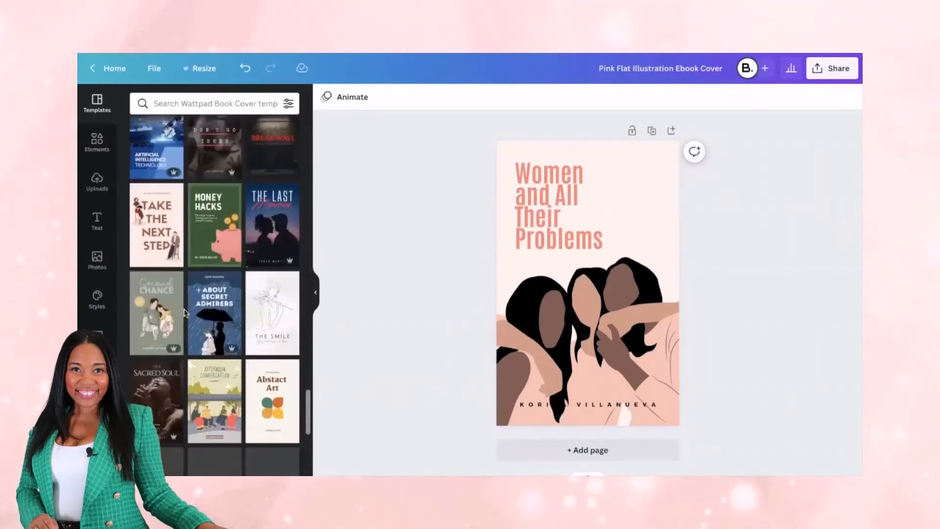
# Browse further down the template list for a layout suited to the ebook's inside pages
pyautogui.scroll(-3, 185, 313)
pyautogui.scroll(-4, 186, 299)
pyautogui.scroll(-3, 186, 289)
pyautogui.scroll(-3, 195, 255)
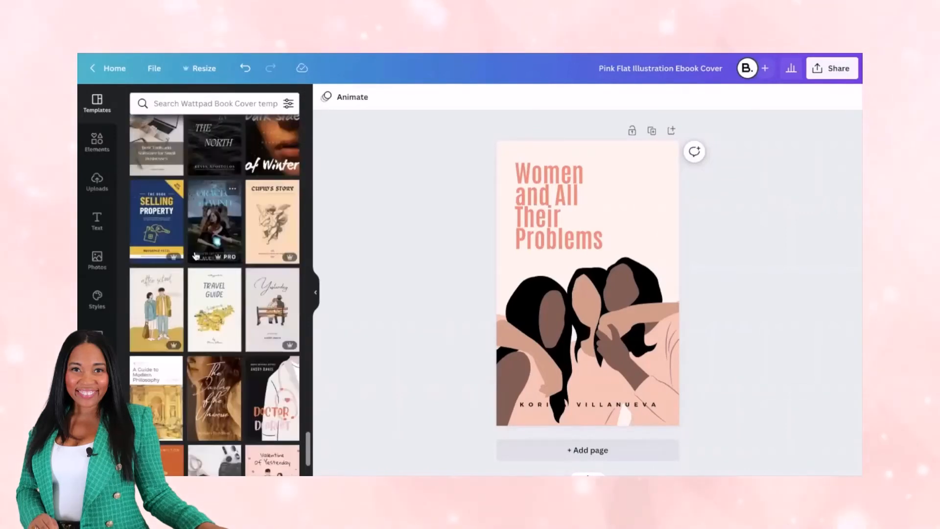
pyautogui.scroll(-8, 195, 254)
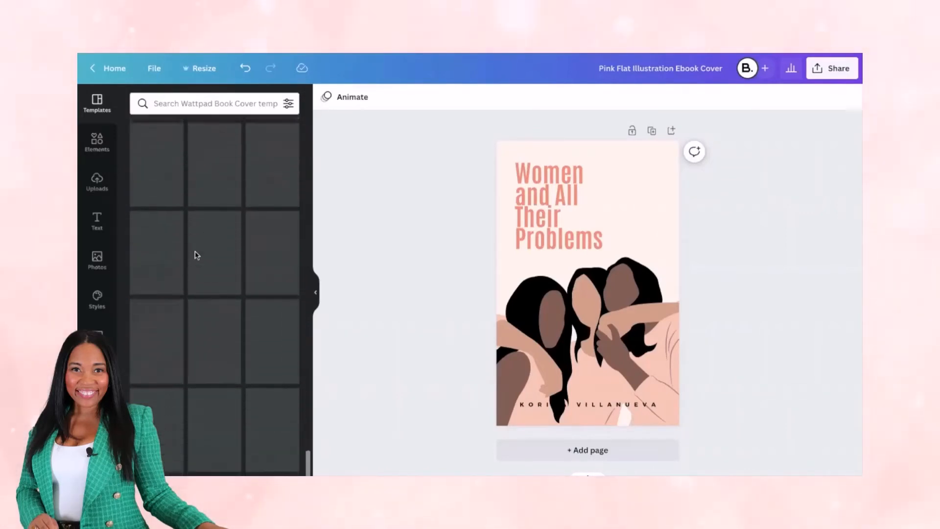
pyautogui.scroll(-5, 194, 343)
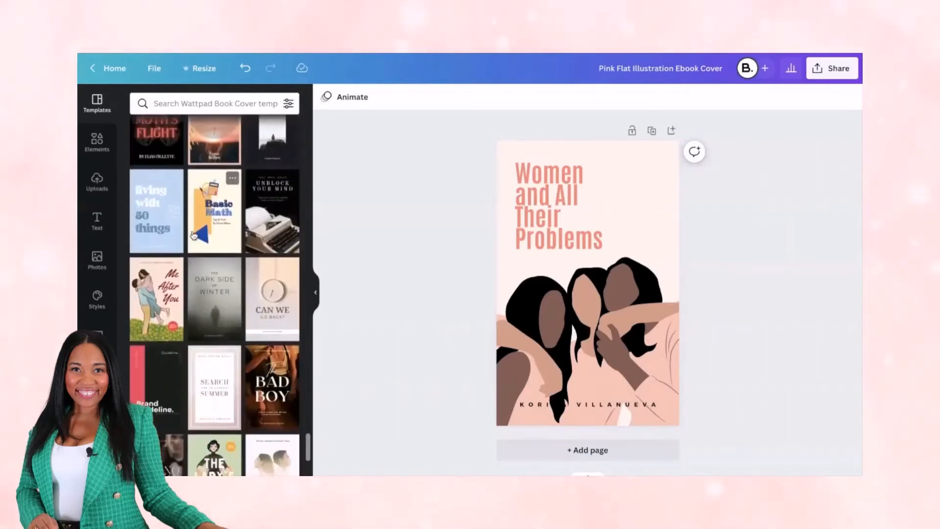
pyautogui.scroll(-10, 193, 353)
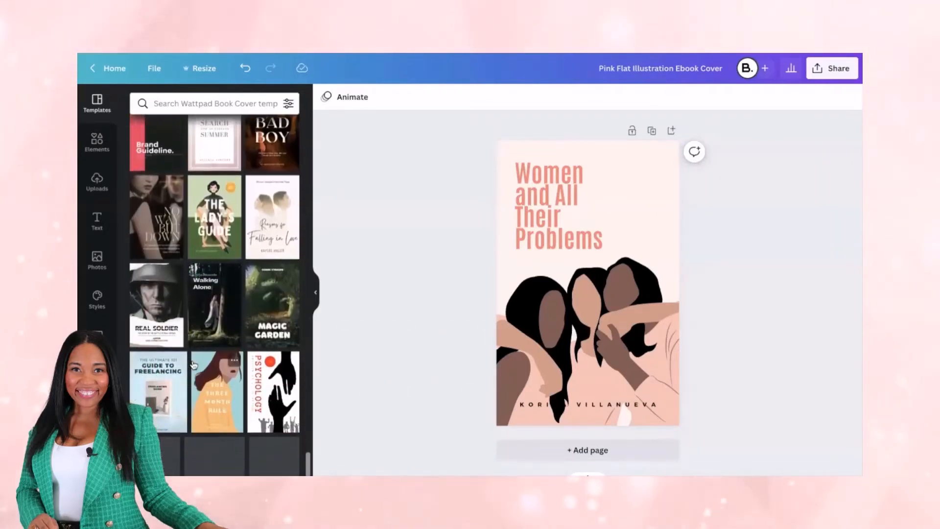
pyautogui.scroll(-5, 194, 364)
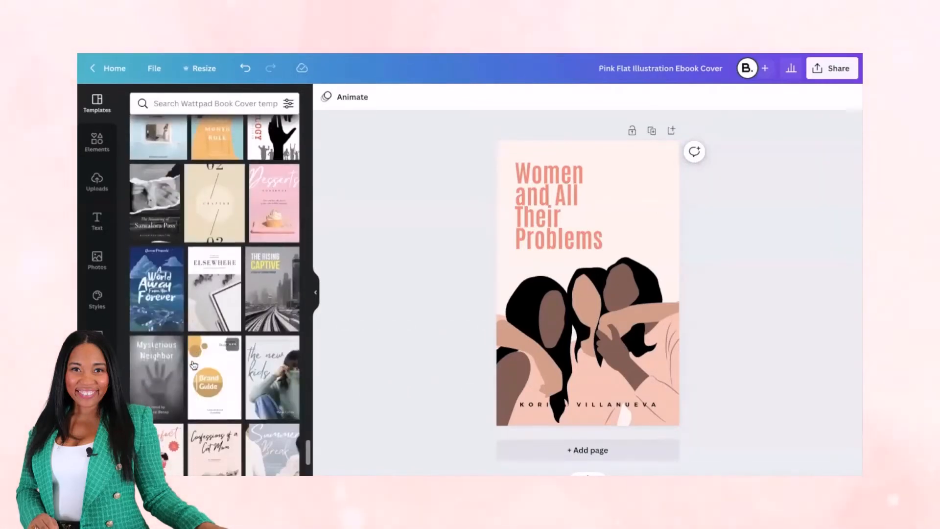
pyautogui.scroll(-5, 194, 365)
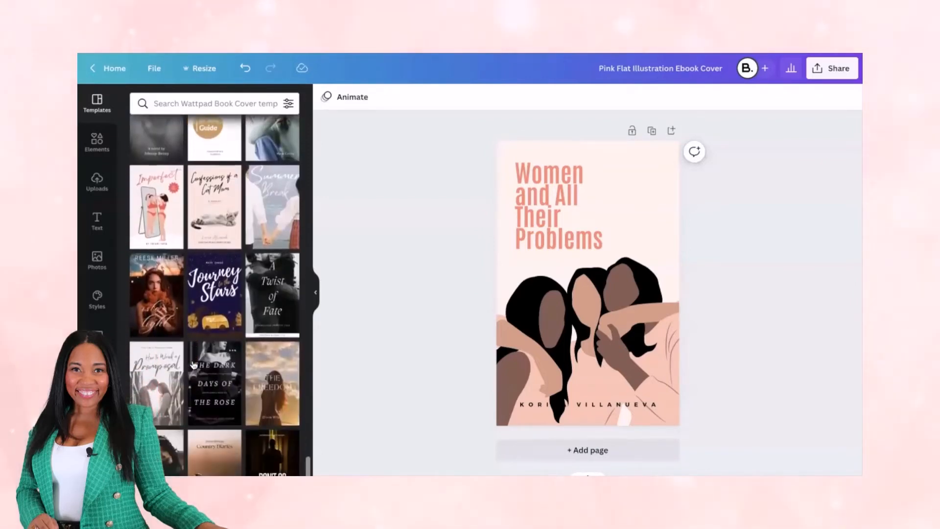
pyautogui.scroll(-10, 194, 364)
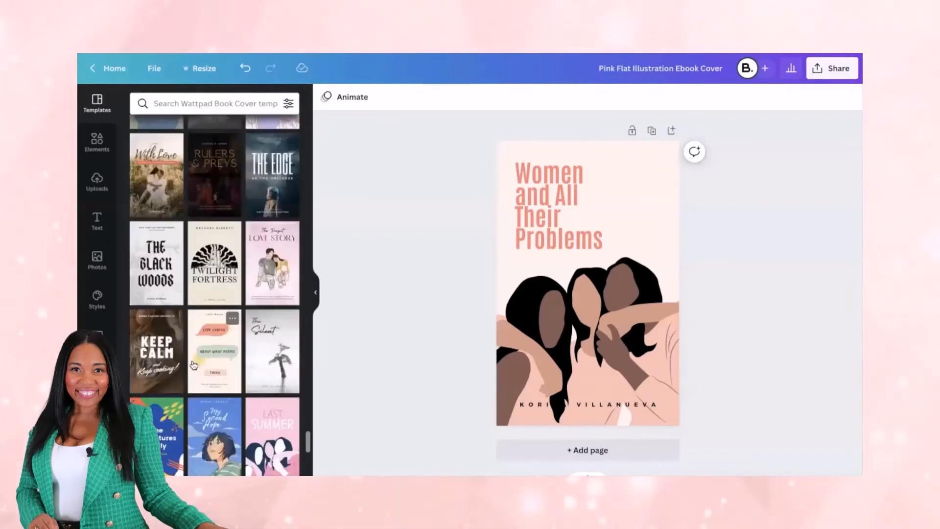
pyautogui.scroll(6, 193, 364)
pyautogui.scroll(-2, 198, 322)
pyautogui.scroll(-10, 198, 321)
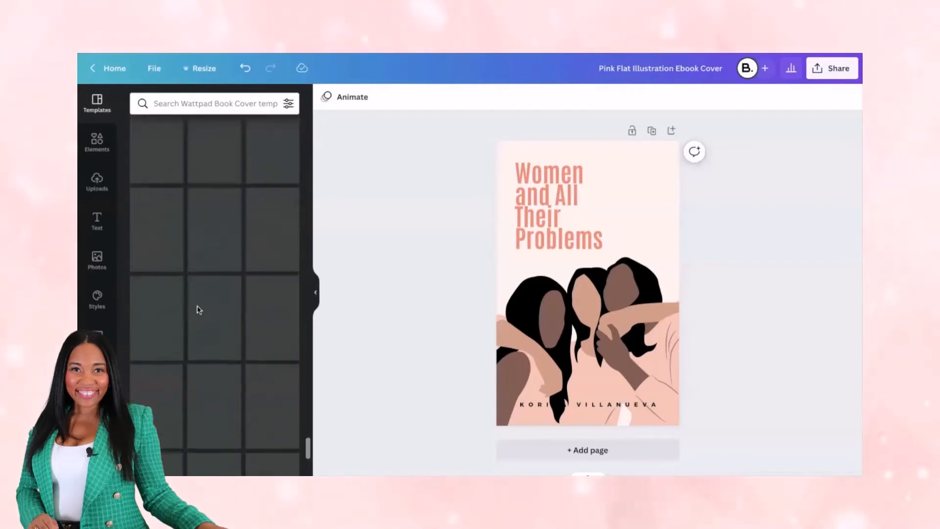
pyautogui.scroll(-8, 197, 299)
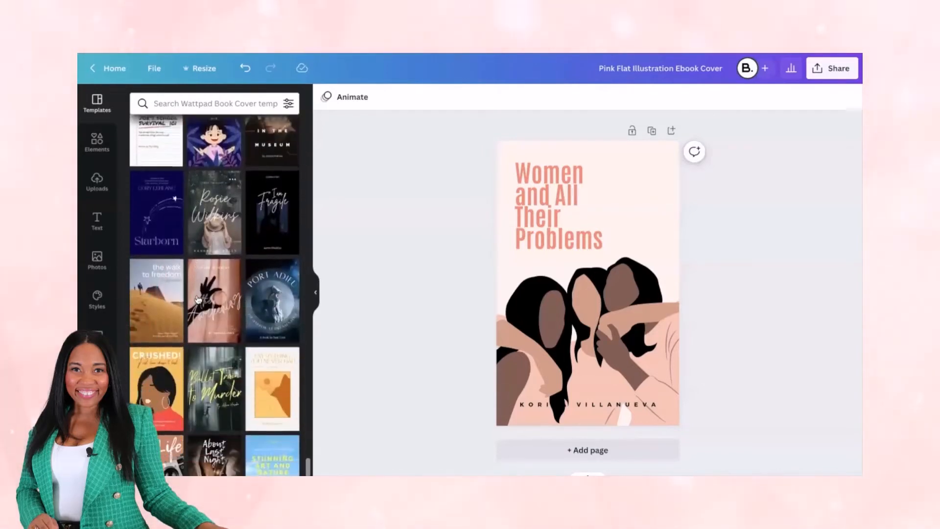
pyautogui.scroll(-3, 196, 291)
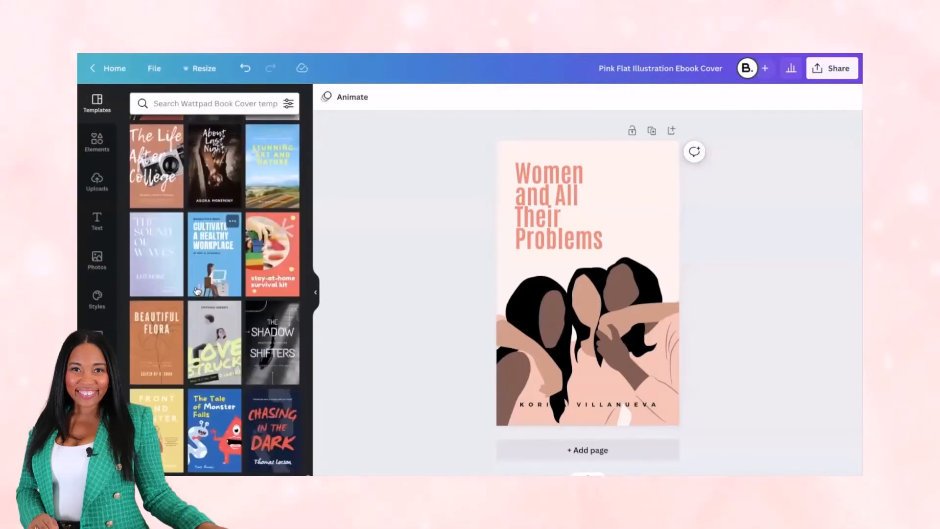
# Add a second page after the cover and apply the Summer Essentials article template to it
pyautogui.scroll(-5, 185, 354)
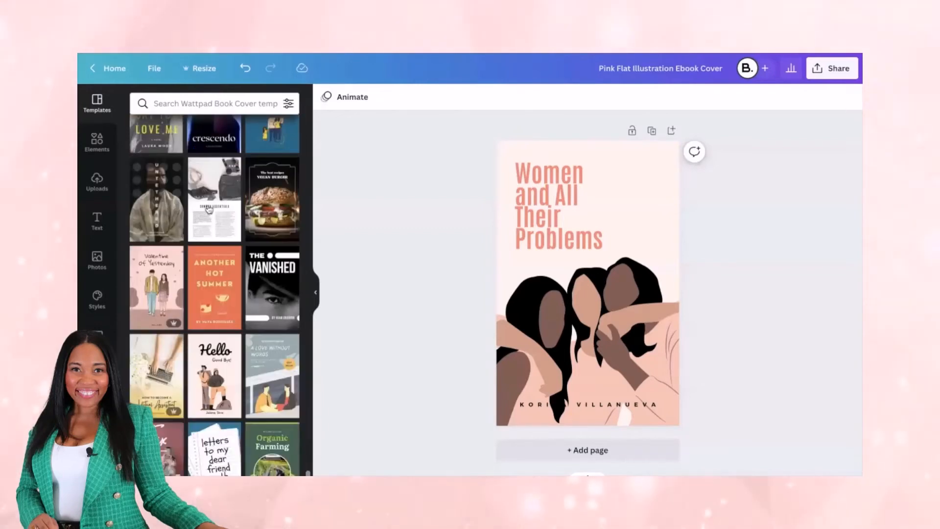
pyautogui.click(586, 451)
pyautogui.click(222, 198)
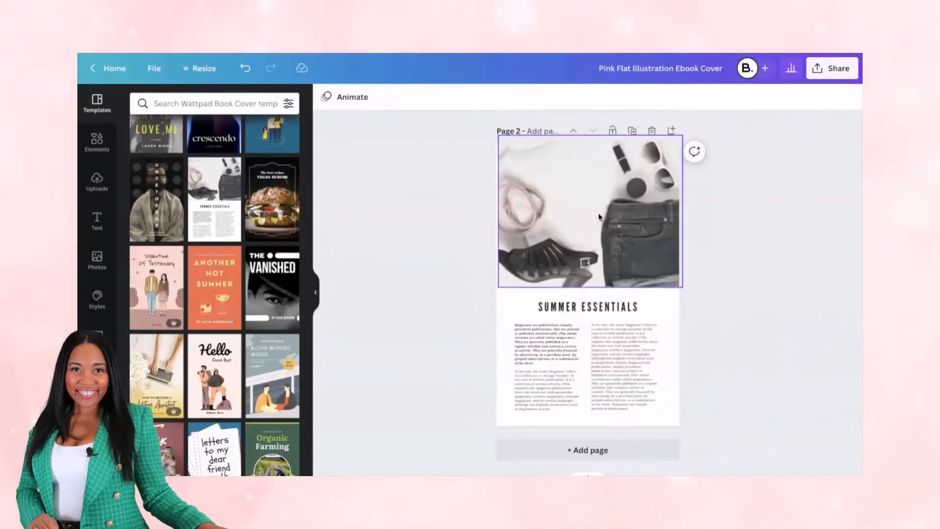
# Replace the photo on page 2 with the recently used photo of the woman at a pink laptop and extend it to the page's left edge
pyautogui.click(96, 260)
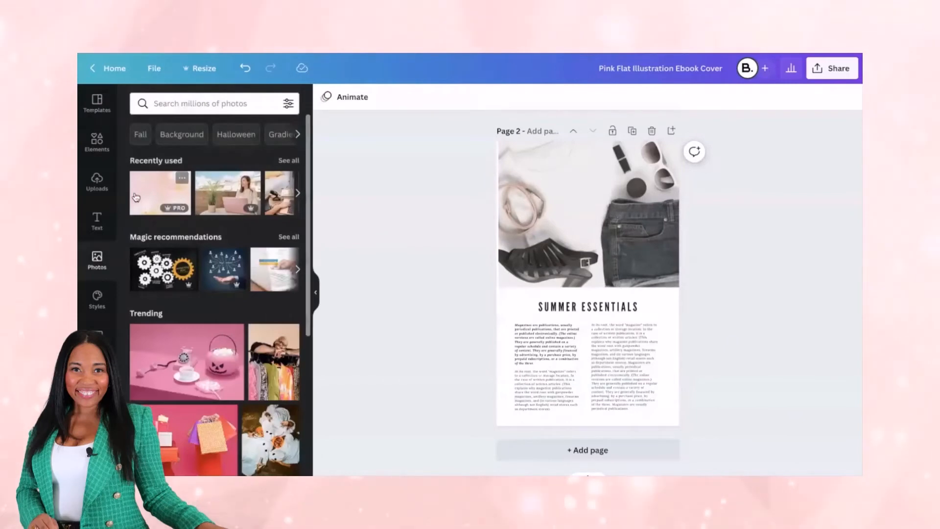
pyautogui.moveTo(208, 186); pyautogui.dragTo(562, 210)
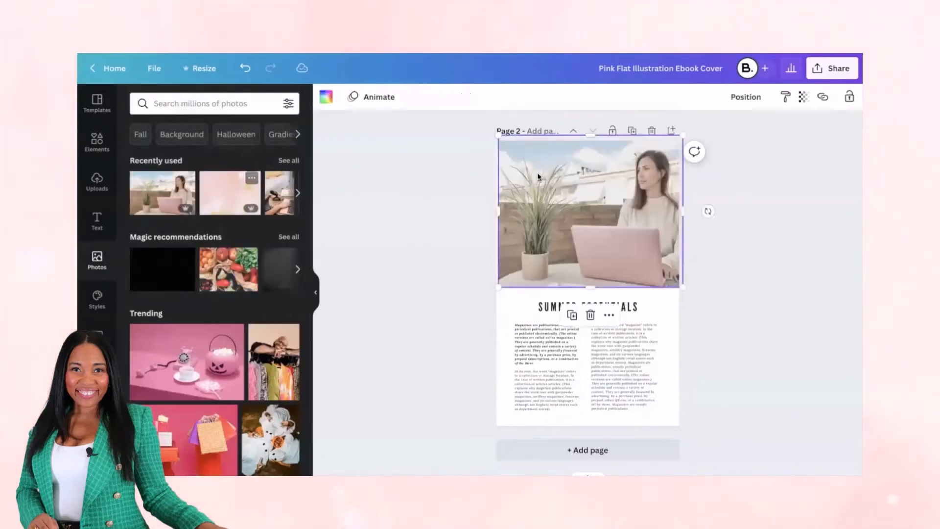
pyautogui.doubleClick(538, 174)
pyautogui.moveTo(537, 173); pyautogui.dragTo(518, 173)
pyautogui.click(453, 205)
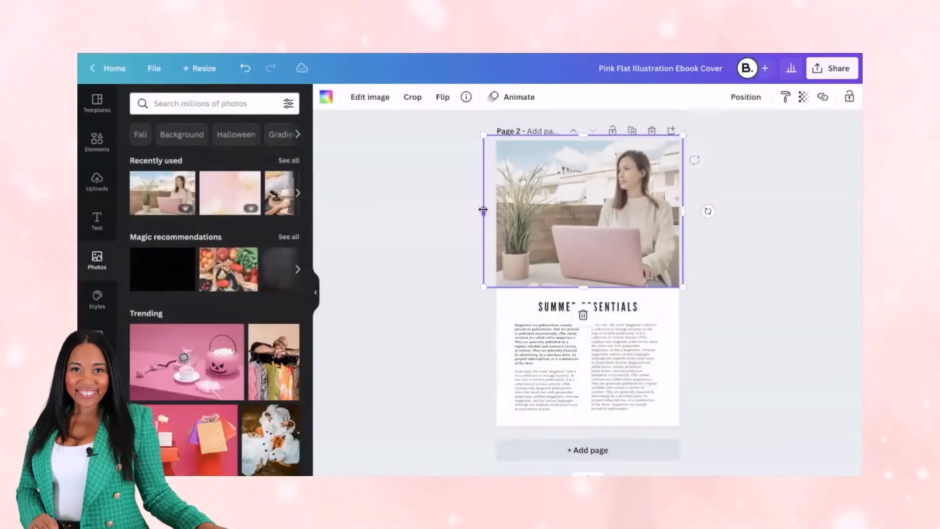
pyautogui.click(527, 472)
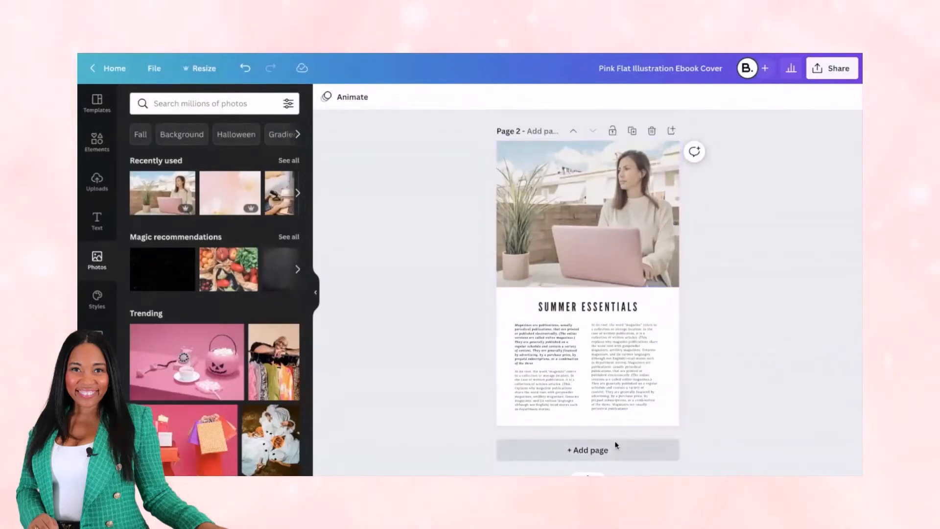
# Review the cover and page 2, and look through the editor's templates again for more inside-page layouts
pyautogui.scroll(5, 637, 333)
pyautogui.scroll(-5, 642, 313)
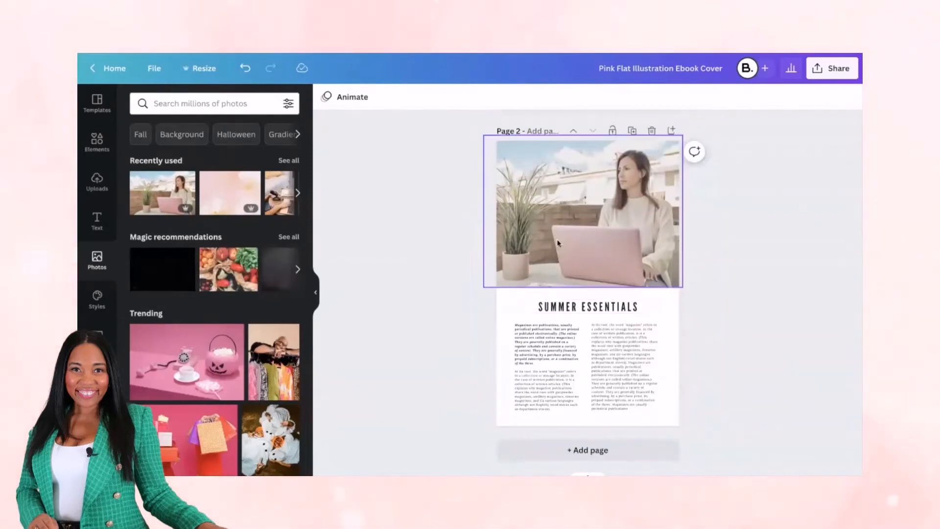
pyautogui.click(97, 103)
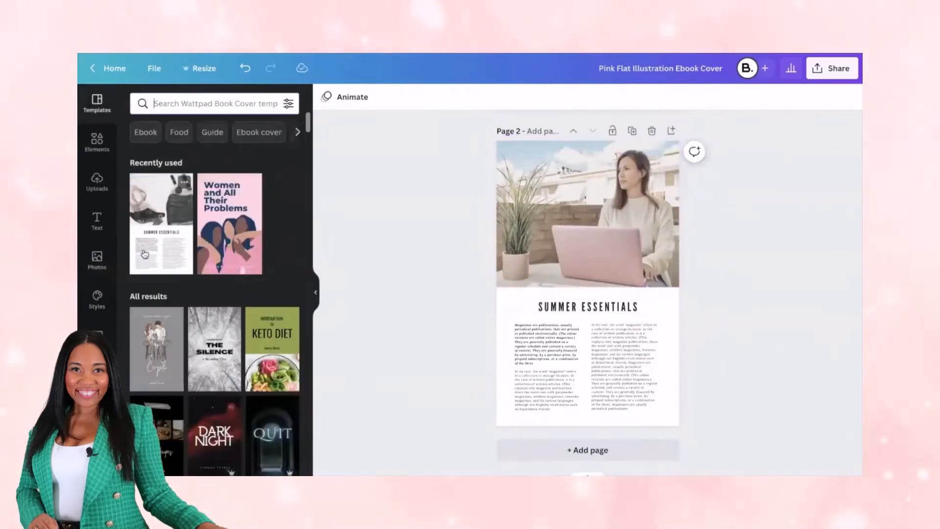
pyautogui.click(297, 131)
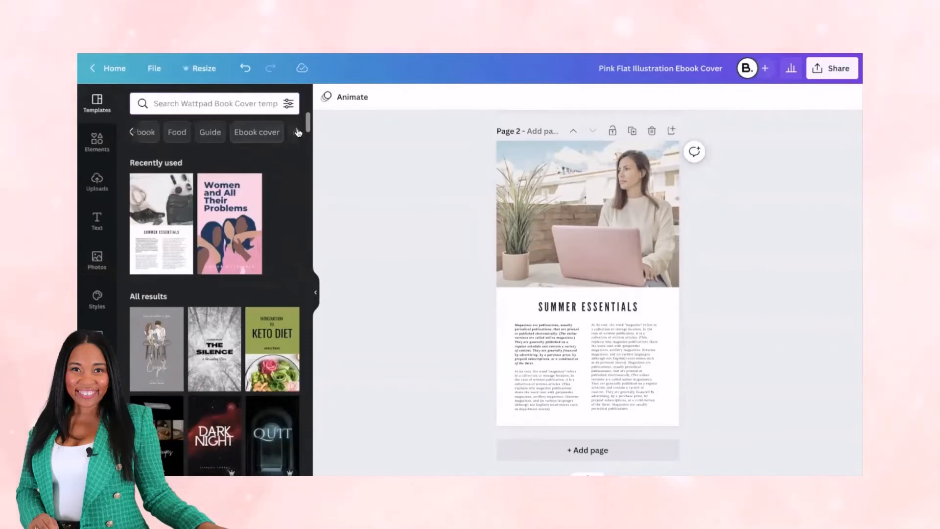
pyautogui.scroll(-10, 165, 333)
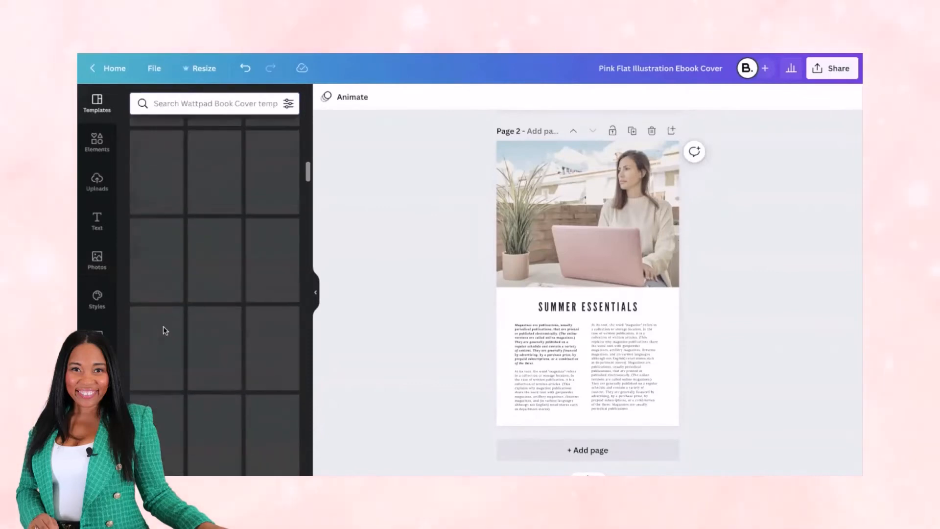
pyautogui.scroll(-5, 165, 332)
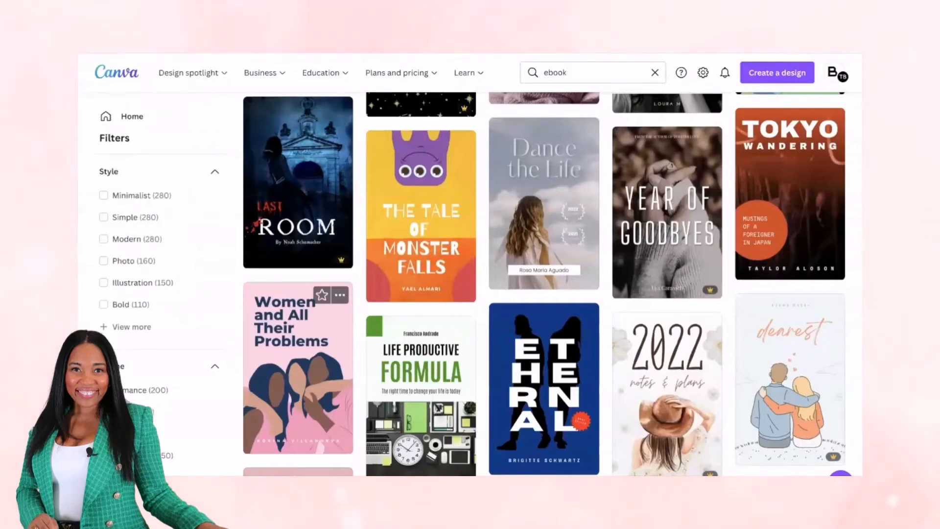
# Search the Canva templates for "guide" and open the How to Grow Your Brand on Social Media ebook template for editing
pyautogui.scroll(-15, 537, 111)
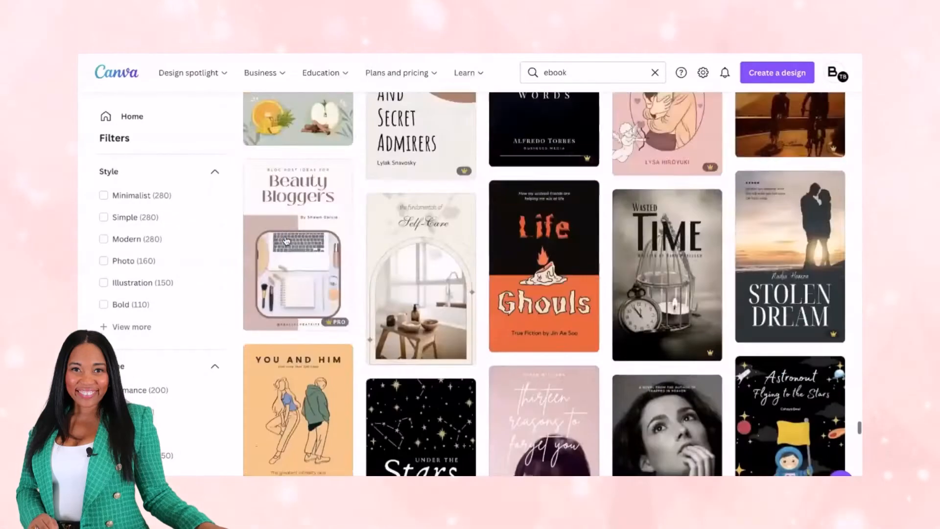
pyautogui.click(655, 74)
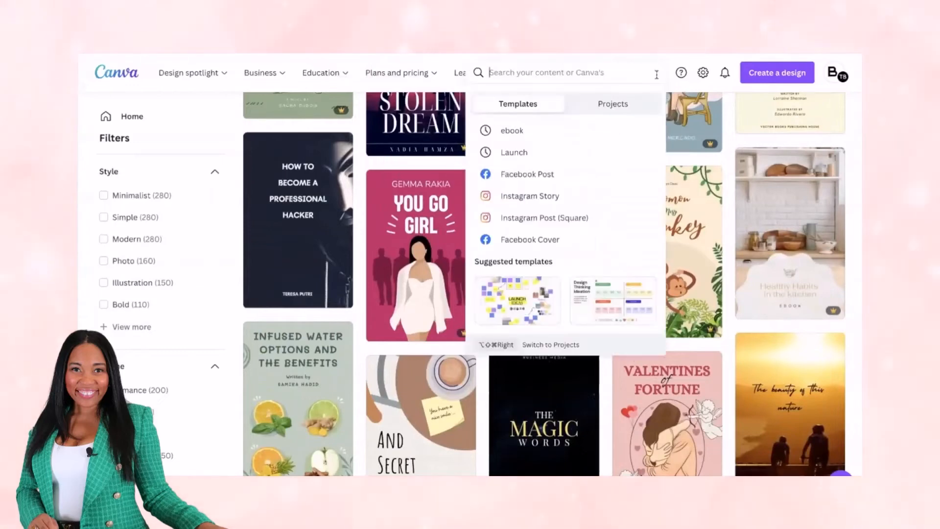
pyautogui.write('guide')
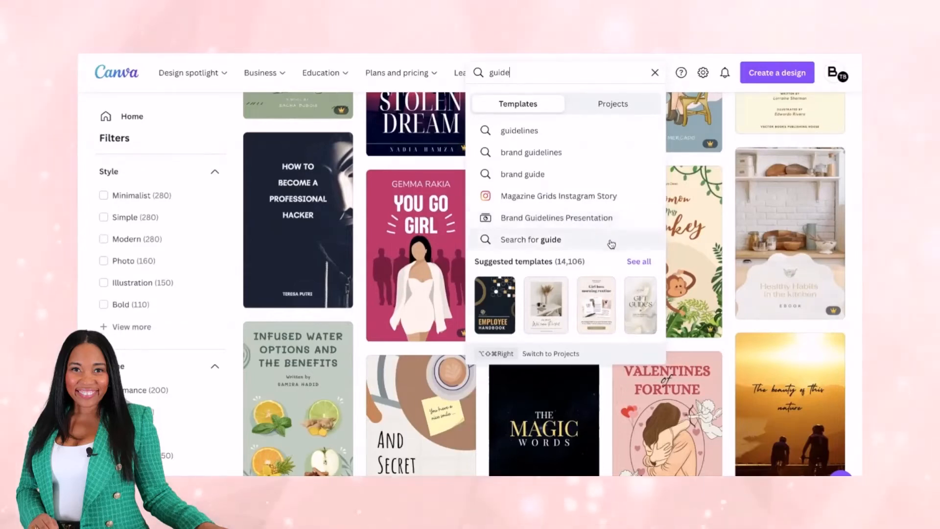
pyautogui.click(645, 263)
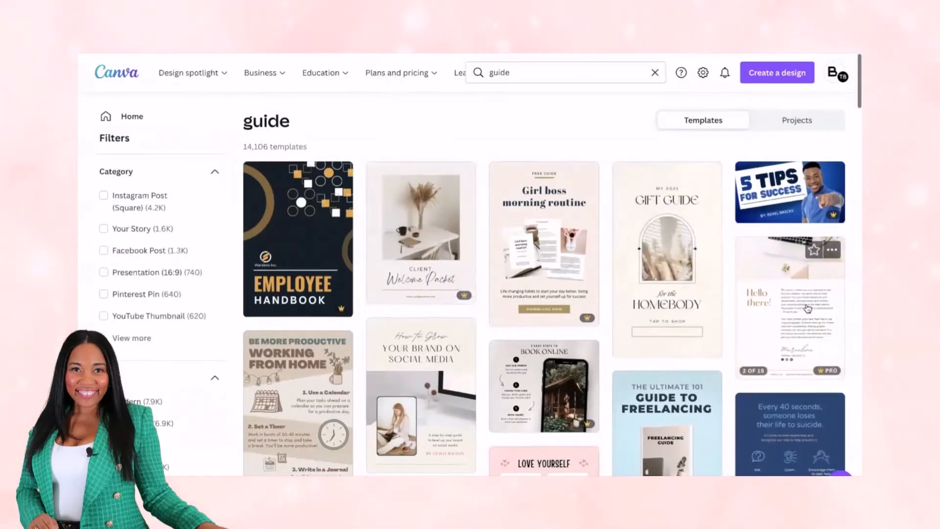
pyautogui.scroll(-1, 808, 307)
pyautogui.scroll(-2, 807, 308)
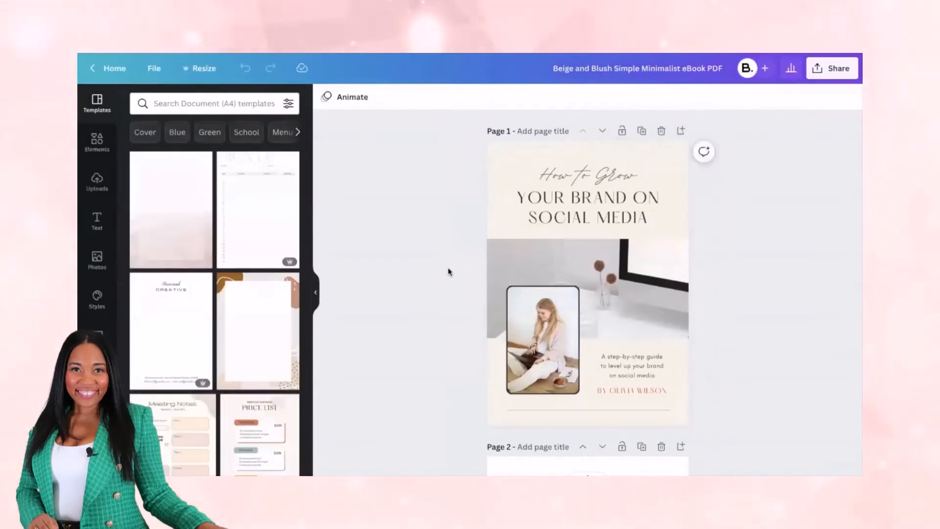
# Look through the inside pages of the Beige and Blush Simple Minimalist eBook PDF design
pyautogui.scroll(-10, 448, 272)
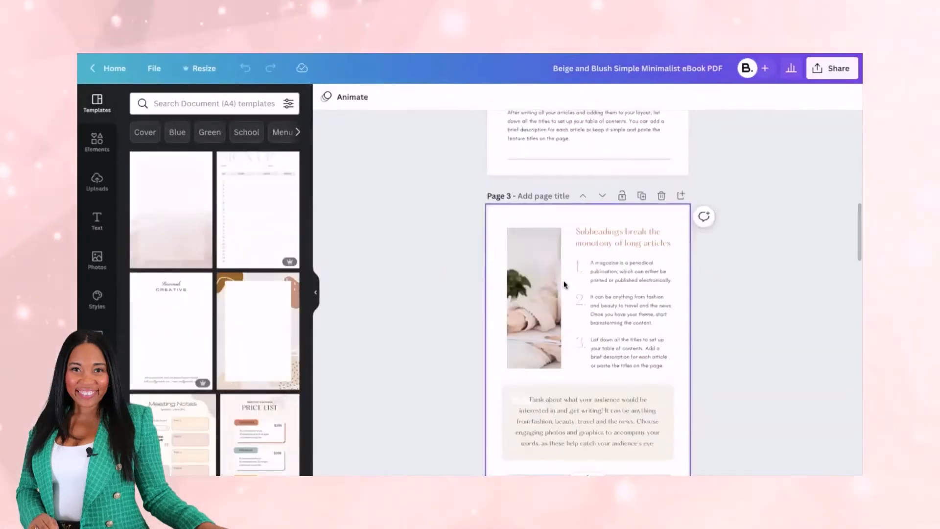
pyautogui.scroll(-10, 589, 399)
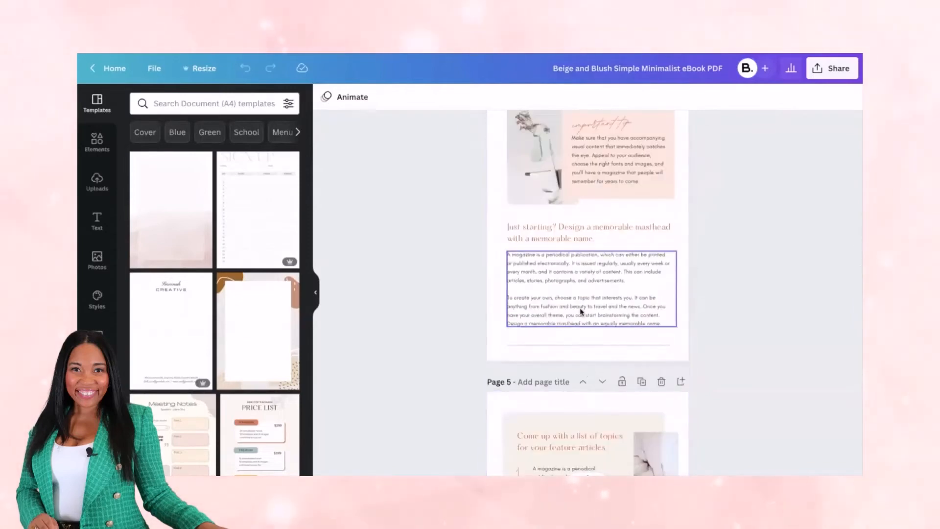
pyautogui.scroll(-5, 581, 313)
pyautogui.scroll(-10, 581, 312)
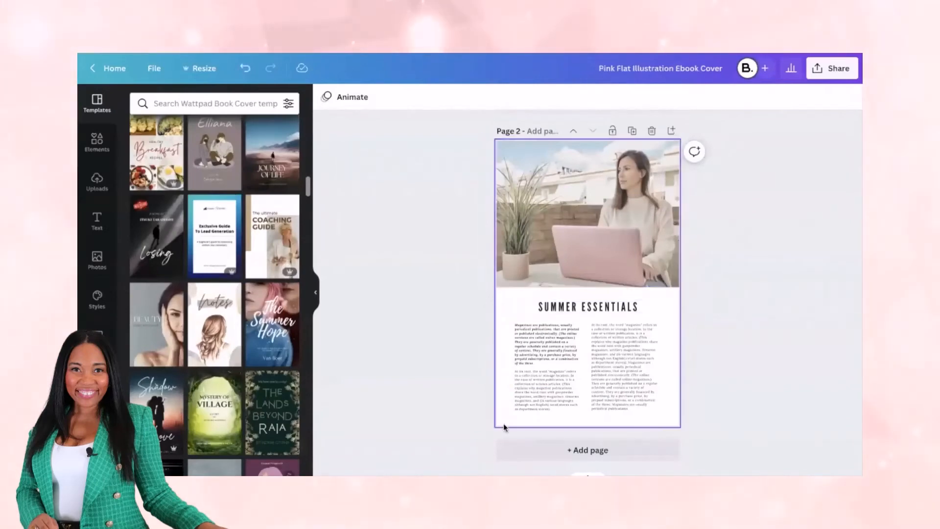
# Add a blank third page to the Pink Flat Illustration Ebook Cover design and open the Beige and Blush ebook's pages from all designs
pyautogui.scroll(5, 504, 428)
pyautogui.scroll(-5, 491, 454)
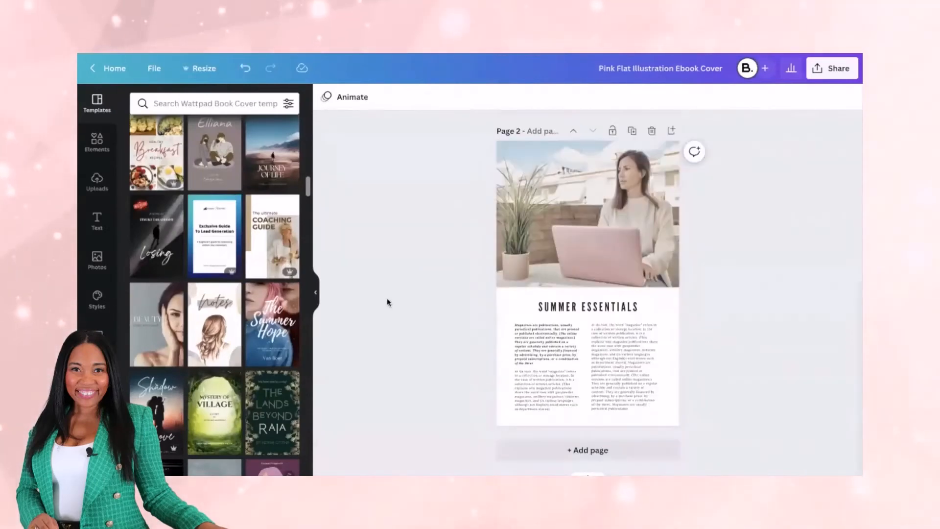
pyautogui.click(537, 451)
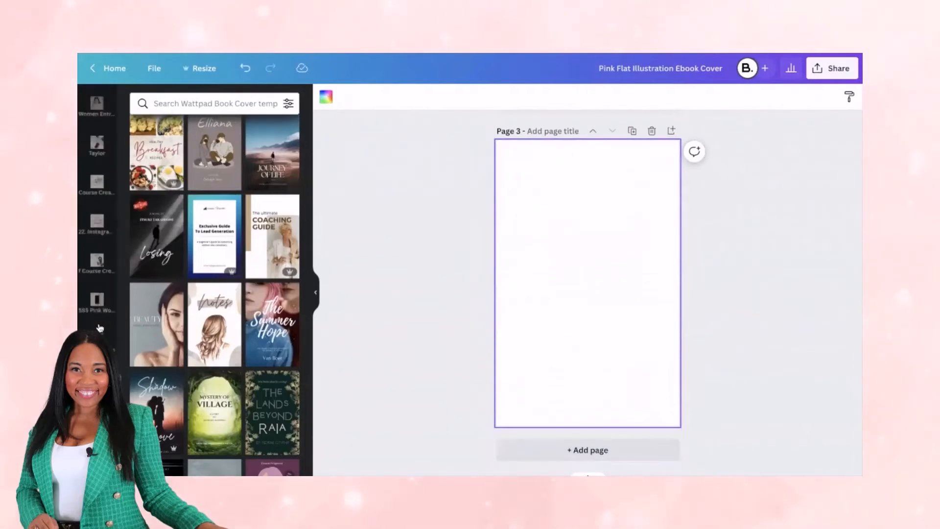
pyautogui.scroll(-3, 100, 327)
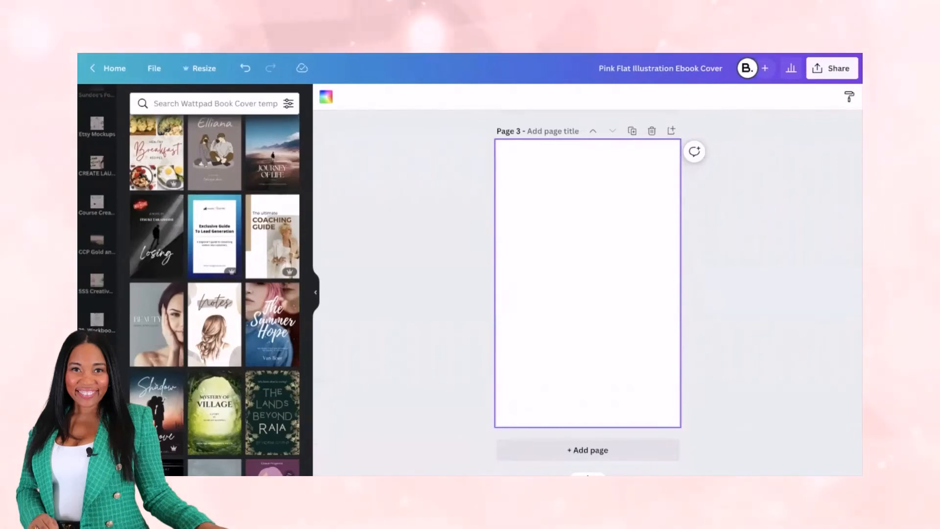
pyautogui.click(97, 399)
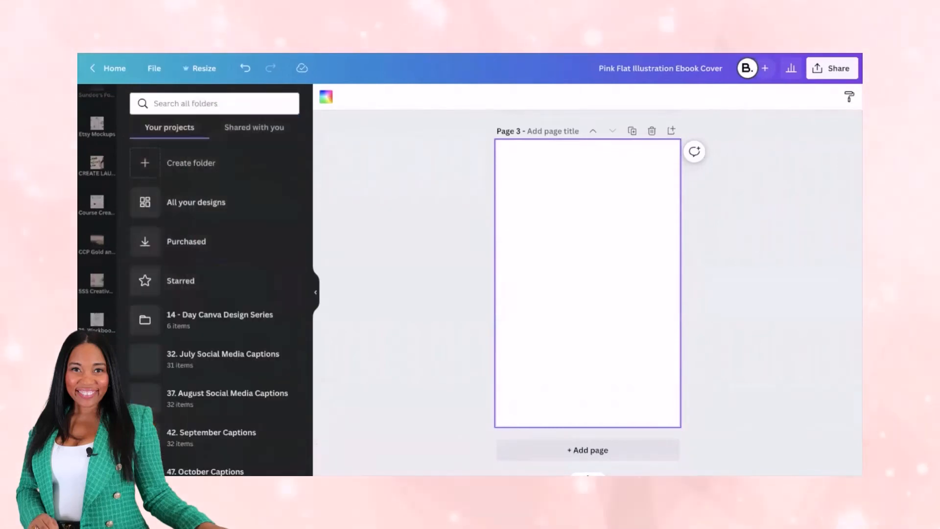
pyautogui.click(206, 205)
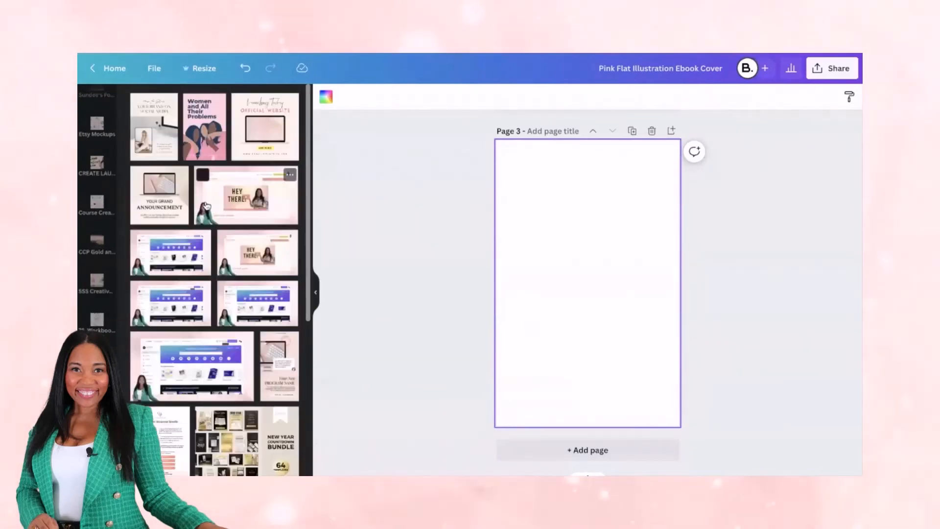
pyautogui.click(164, 130)
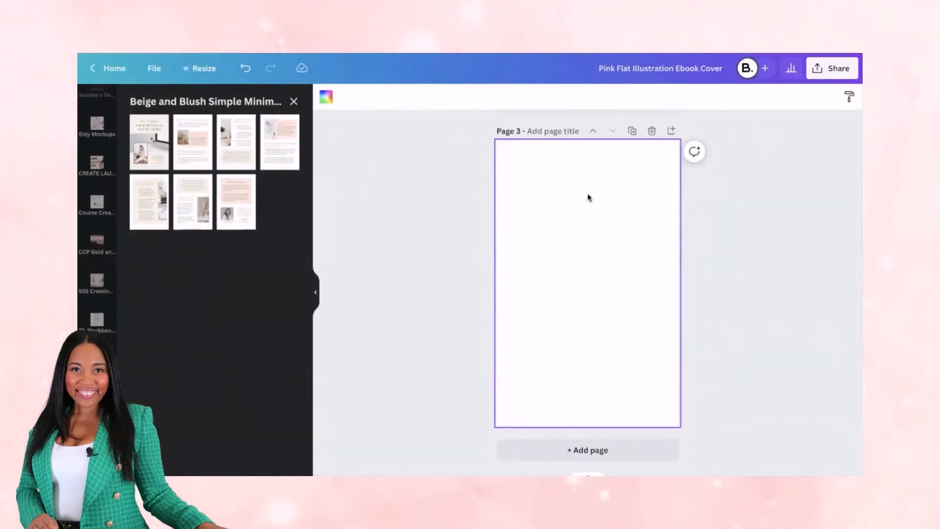
# Apply the Beige and Blush numbered-list layout headed "Subheadings break the monotony of long articles" to page 3 and delete the old page 2
pyautogui.click(233, 135)
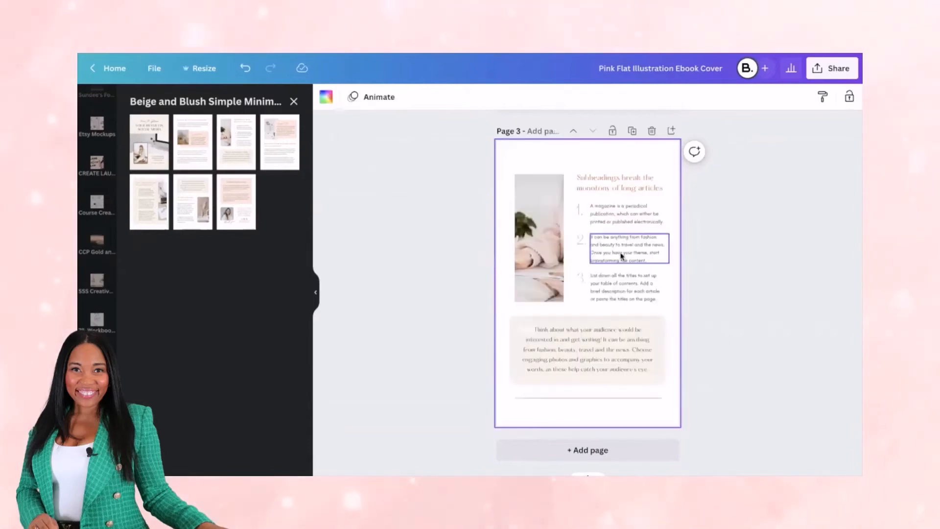
pyautogui.scroll(10, 607, 191)
pyautogui.scroll(-10, 607, 191)
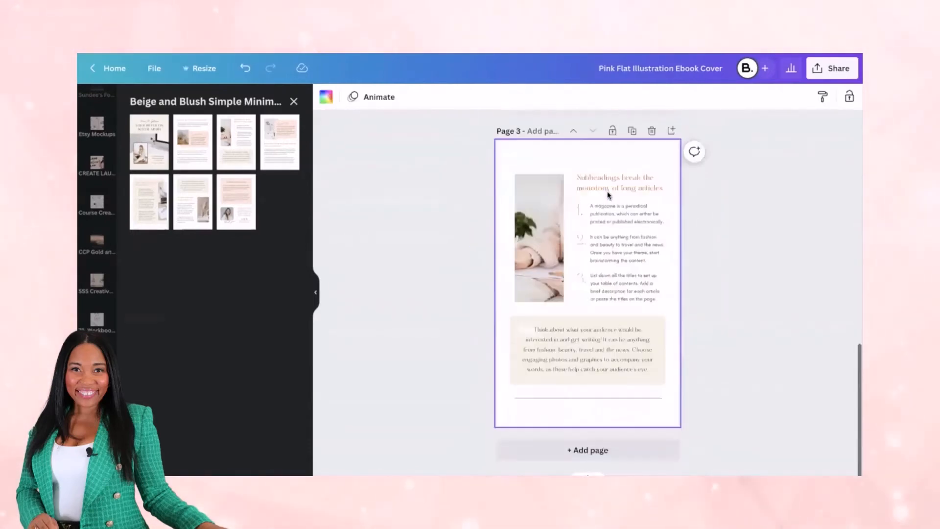
pyautogui.scroll(8, 607, 190)
pyautogui.click(652, 218)
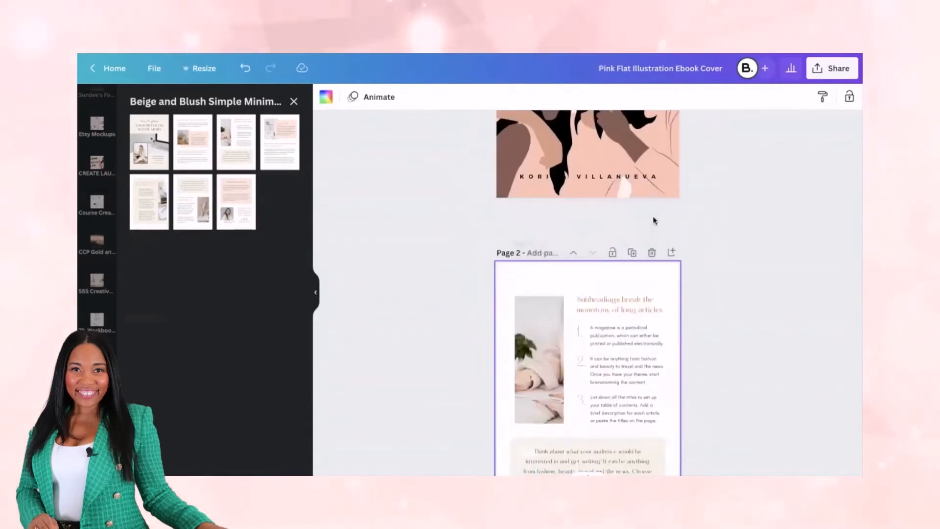
# Duplicate the "Subheadings" page and replace the first copy with the "Introduce the section with a subheading" layout
pyautogui.click(632, 219)
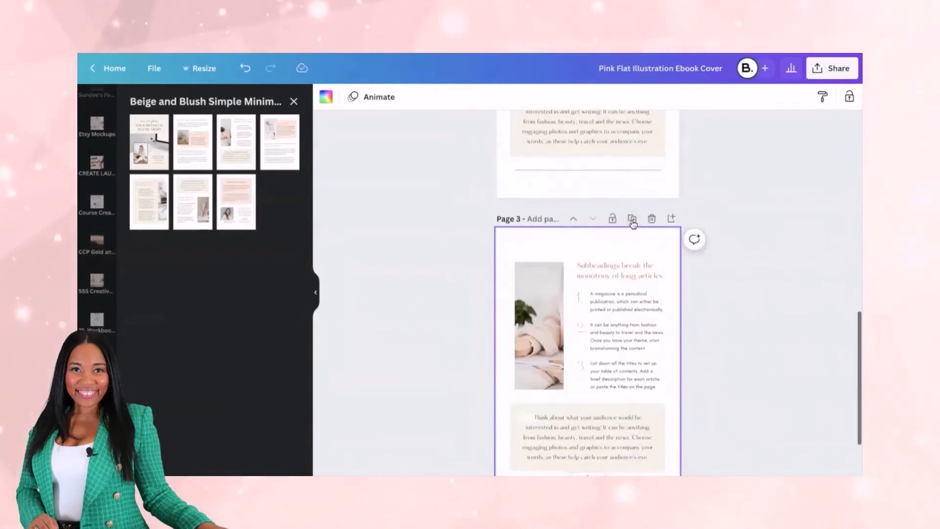
pyautogui.scroll(2, 570, 342)
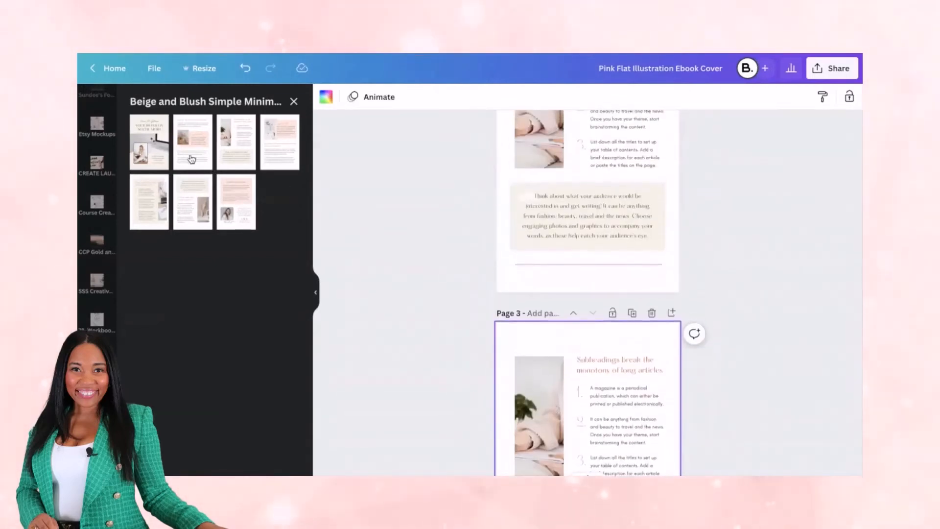
# Add a page with the "Conclusion and Next Steps" layout and move it up to directly follow the cover
pyautogui.scroll(-4, 571, 314)
pyautogui.click(564, 446)
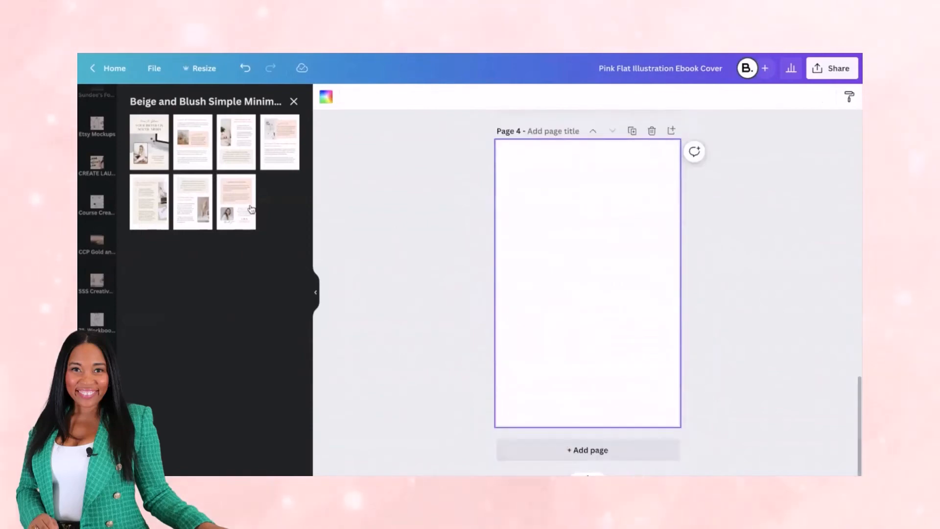
pyautogui.click(236, 202)
pyautogui.click(573, 131)
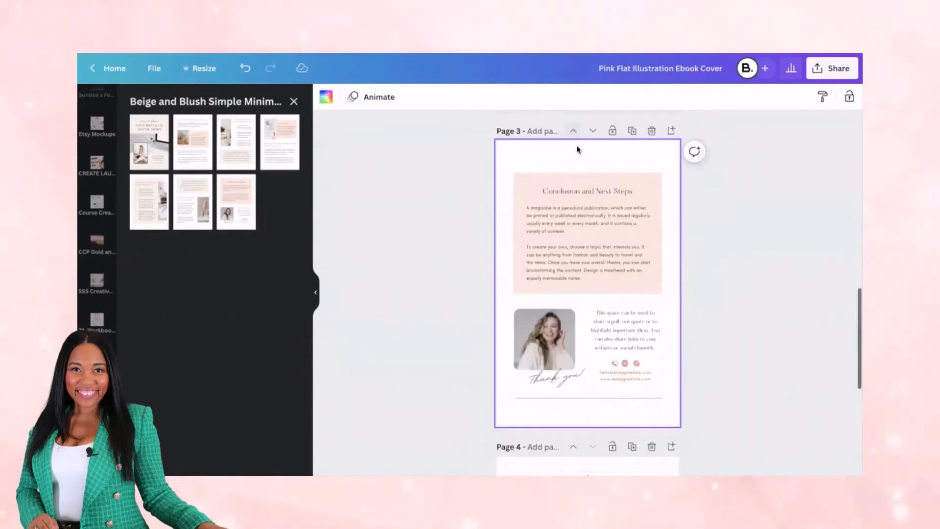
pyautogui.click(573, 131)
# Add page 5 with the "Come up with a list of topics for your feature articles" layout and collapse the templates
pyautogui.scroll(-10, 514, 343)
pyautogui.scroll(-3, 513, 342)
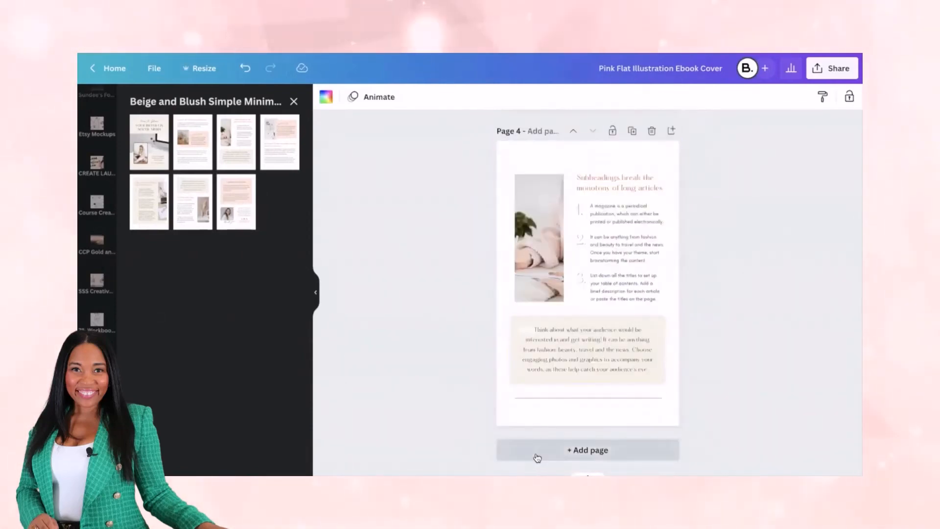
pyautogui.click(538, 450)
pyautogui.click(149, 201)
pyautogui.click(312, 289)
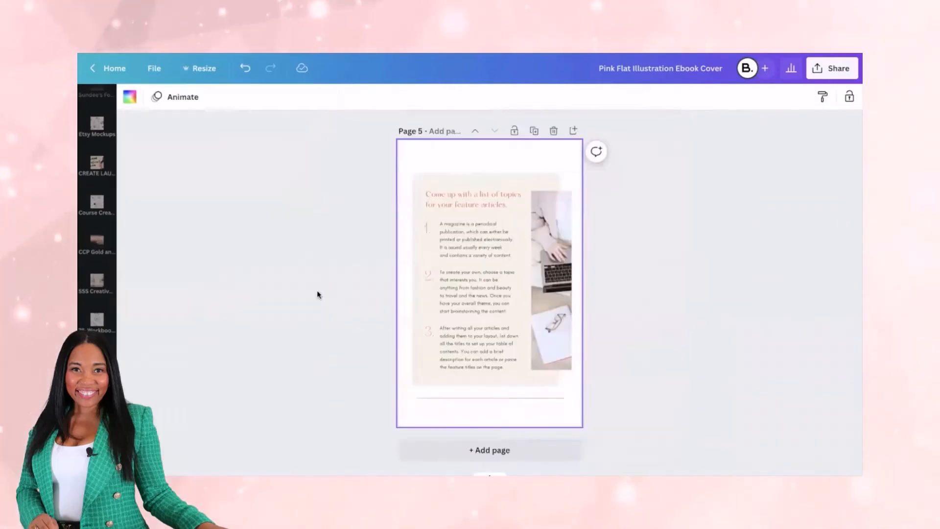
# Review the assembled inside pages 2 to 5 for their text, tip box, numbered-list and photo layouts
pyautogui.scroll(20, 483, 170)
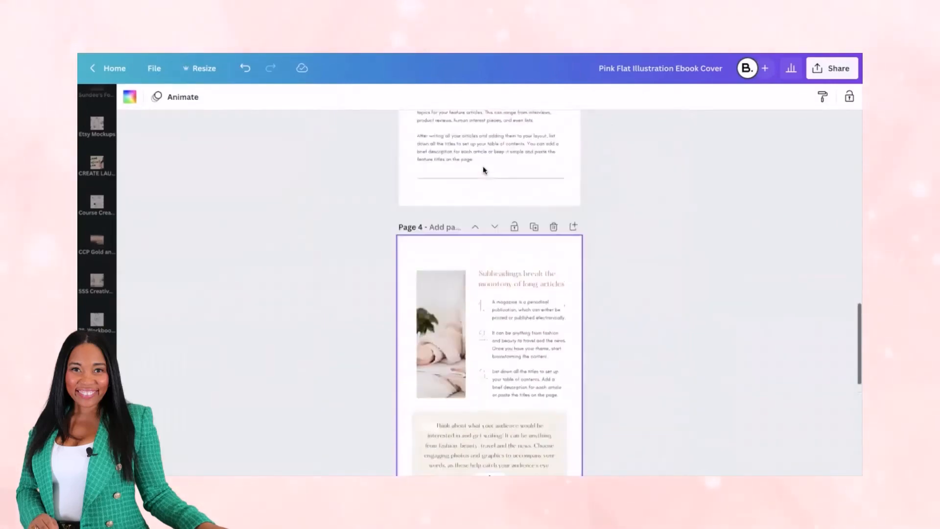
pyautogui.scroll(-12, 460, 347)
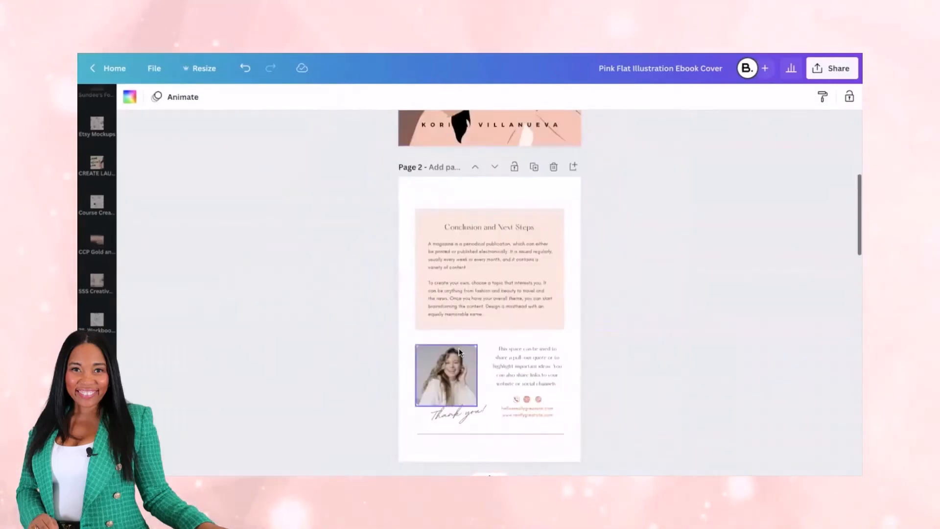
pyautogui.scroll(-10, 459, 352)
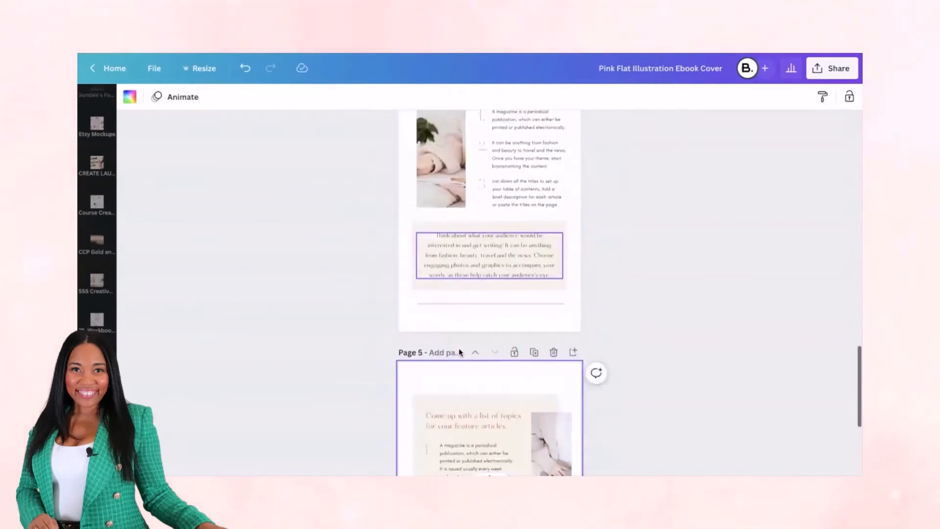
pyautogui.scroll(12, 459, 351)
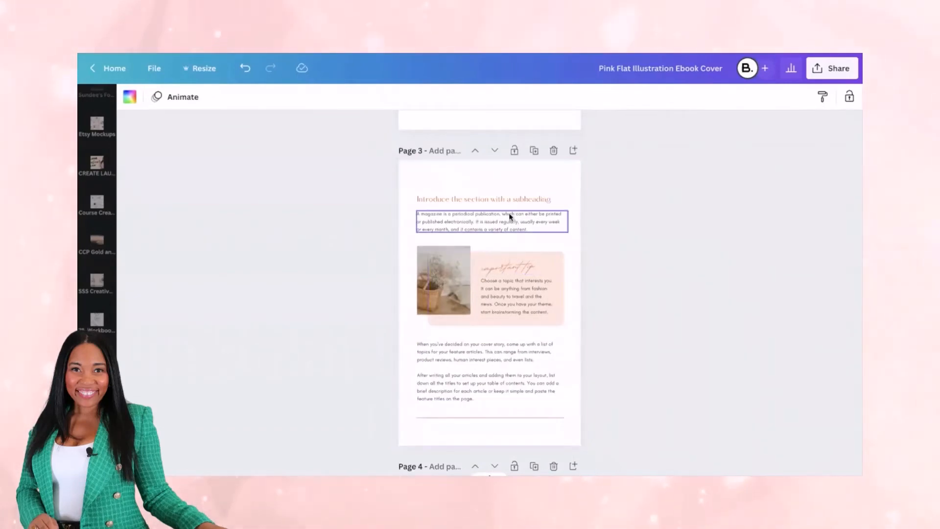
pyautogui.scroll(-5, 499, 394)
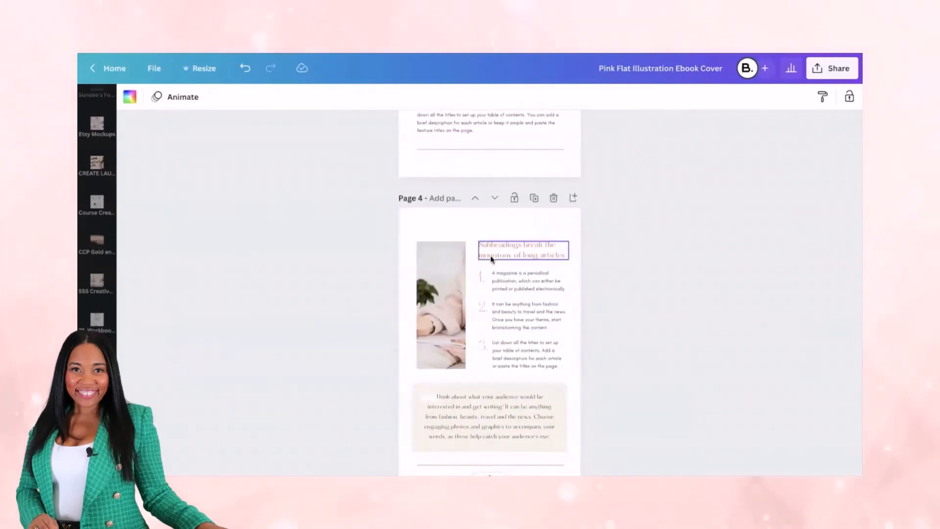
pyautogui.scroll(-5, 482, 396)
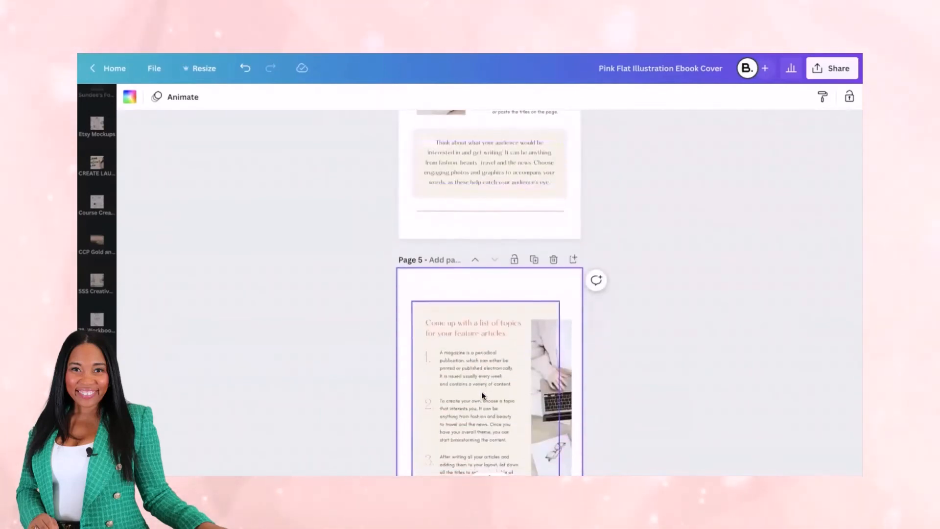
pyautogui.scroll(-3, 482, 396)
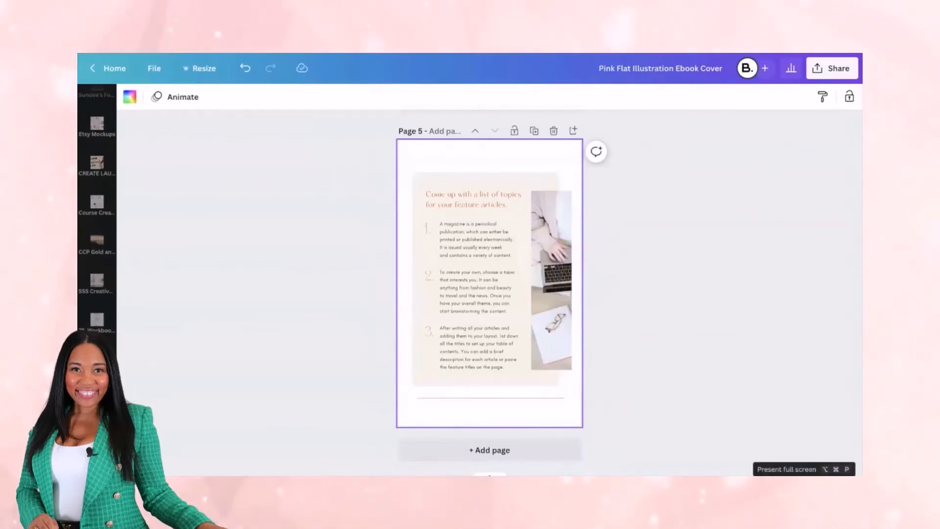
# Preview page 5 as a full-screen presentation, return to the editor and show all pages in grid view
pyautogui.click(804, 486)
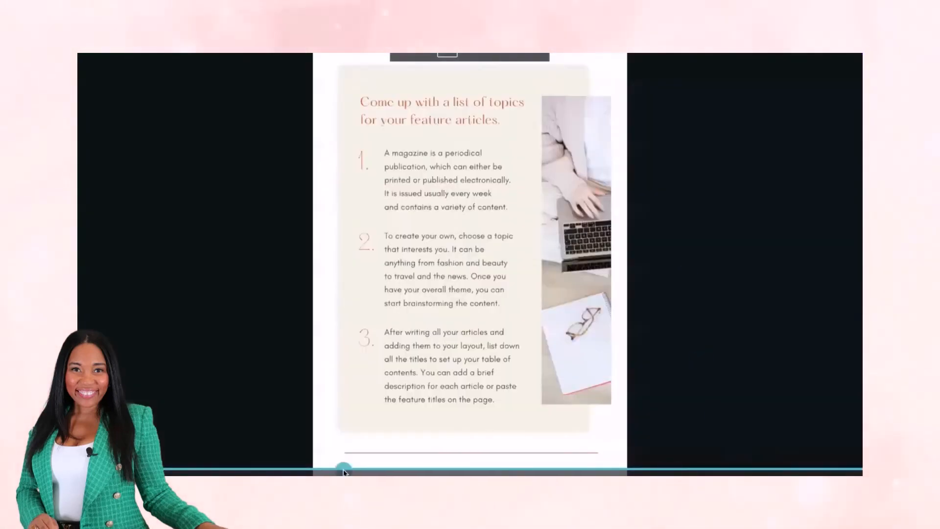
pyautogui.click(181, 468)
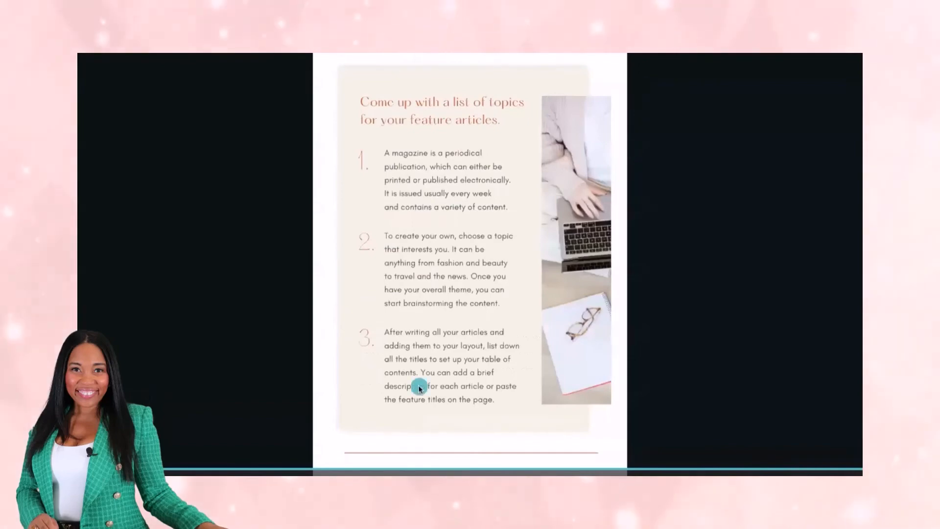
pyautogui.press('Escape')
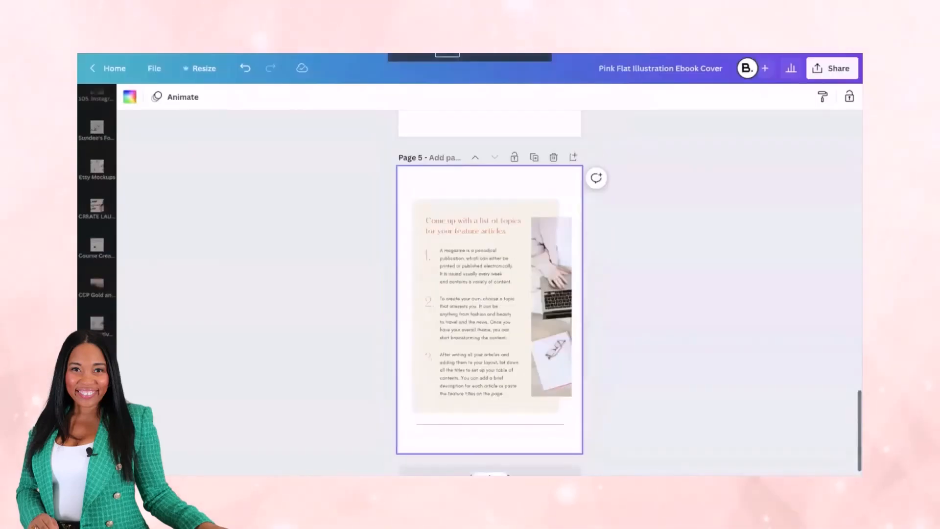
pyautogui.scroll(-1, 519, 404)
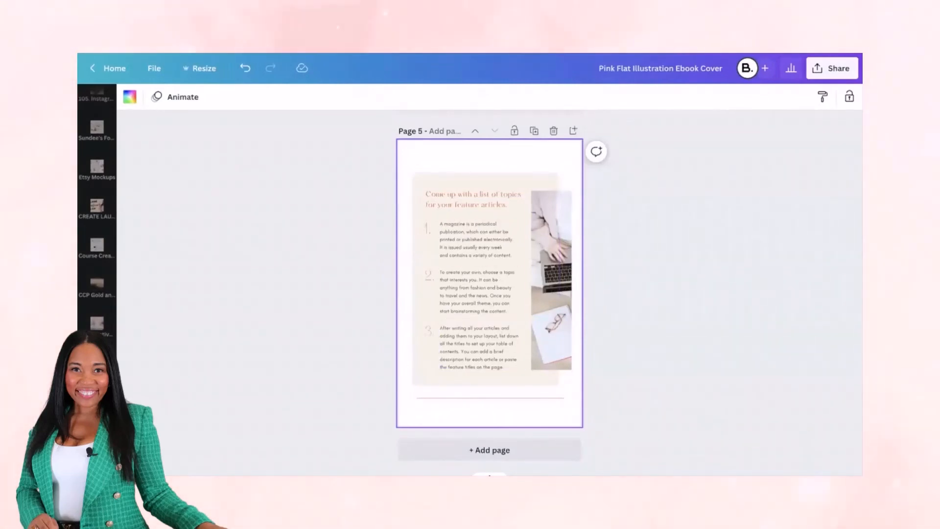
pyautogui.click(801, 473)
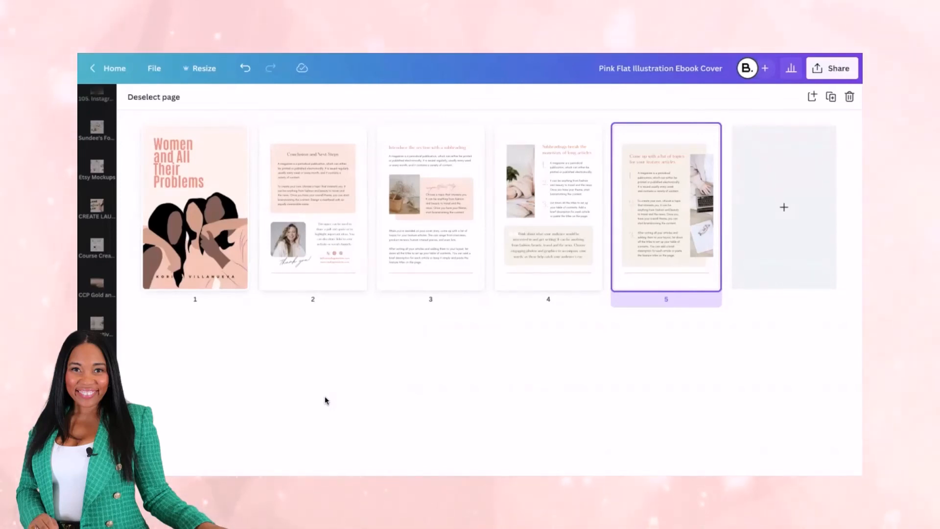
# Look through the file types offered for downloading the ebook and close the sharing options without downloading
pyautogui.click(839, 70)
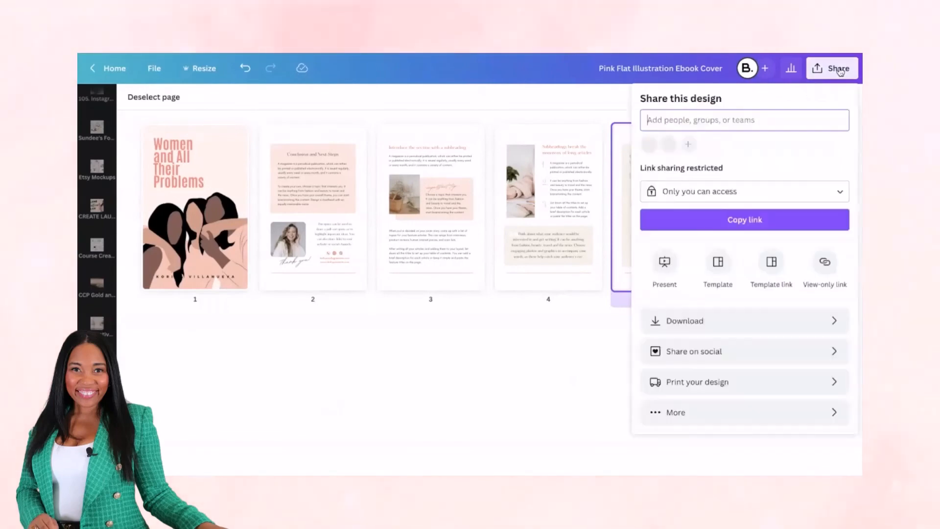
pyautogui.click(728, 324)
pyautogui.click(753, 147)
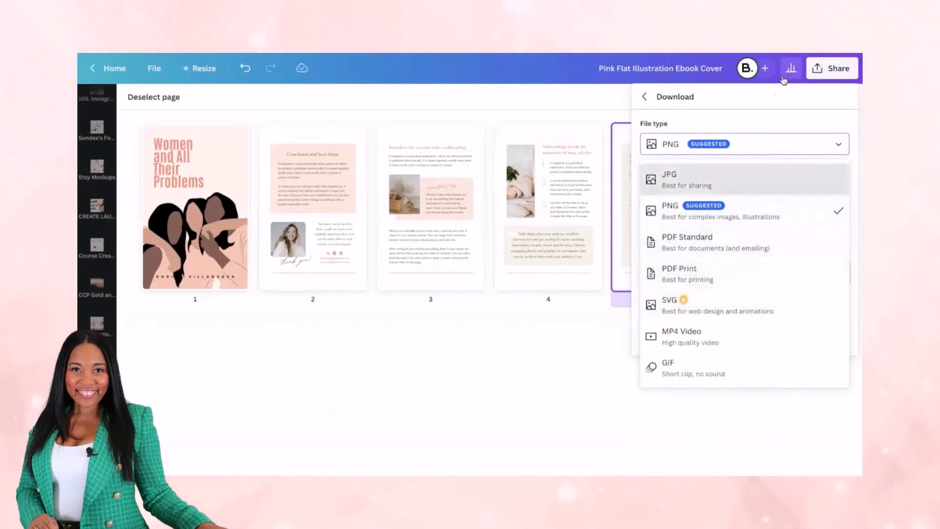
pyautogui.click(645, 96)
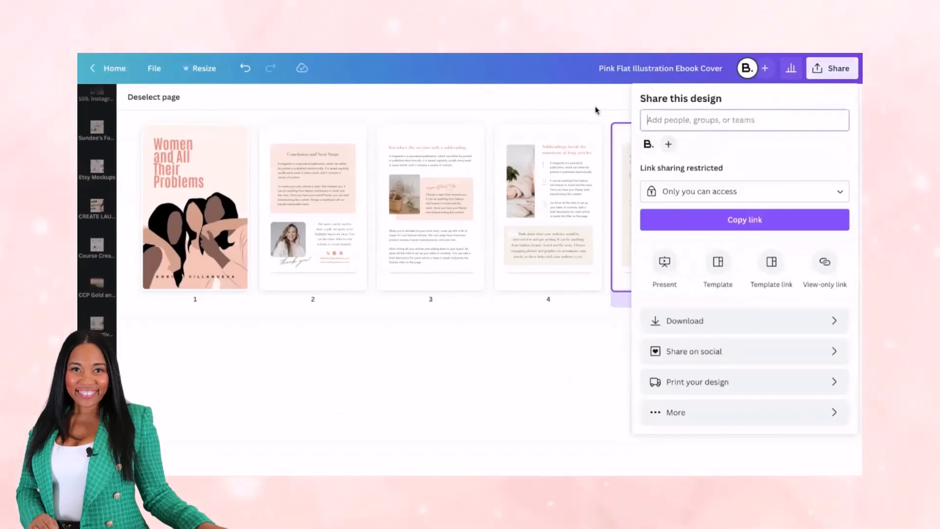
pyautogui.click(595, 105)
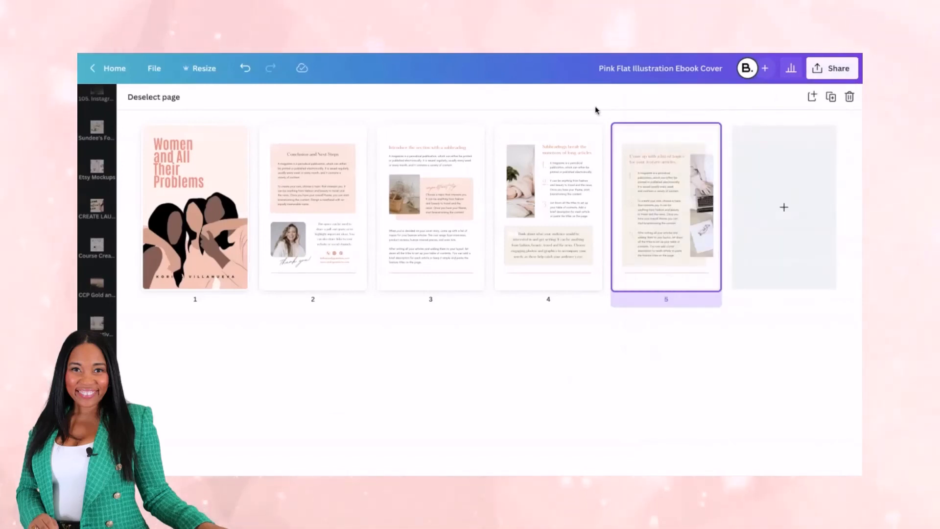